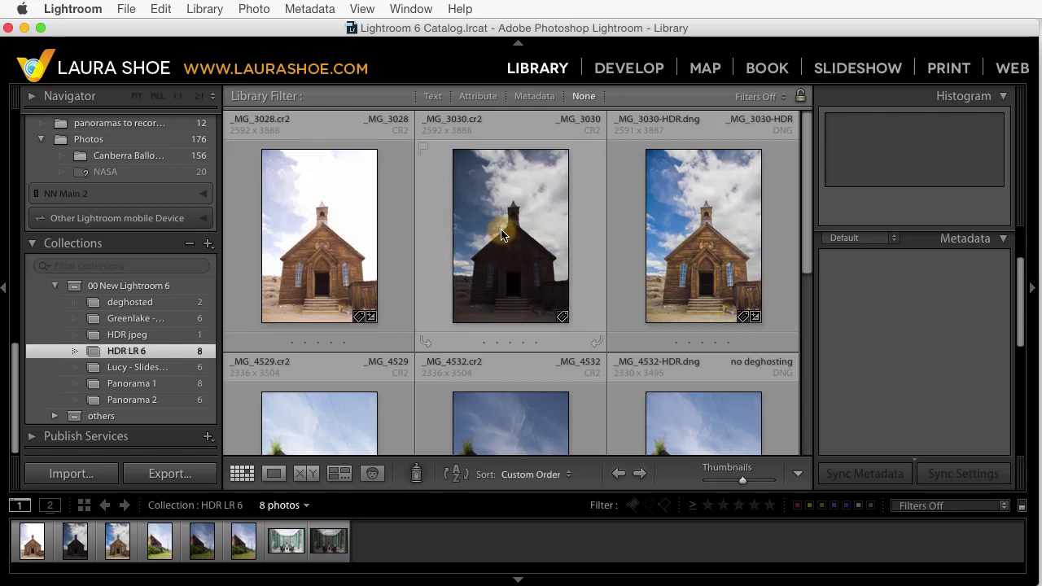
Inspect the merged church HDR and view _MG_4532-HDR.dng at 1:1, then return to the grid.
click(731, 218)
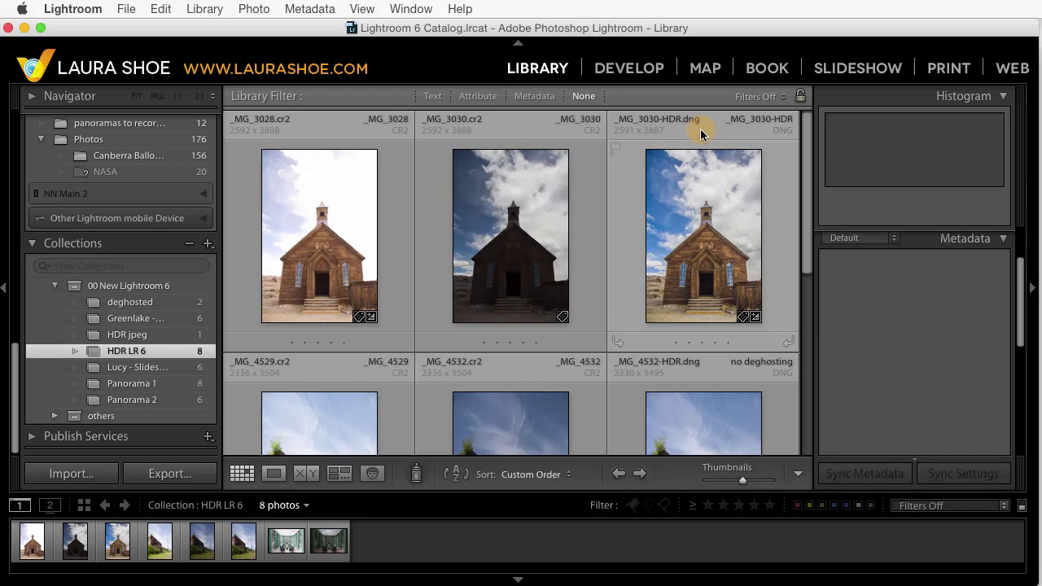
scroll(537, 241, down, 3)
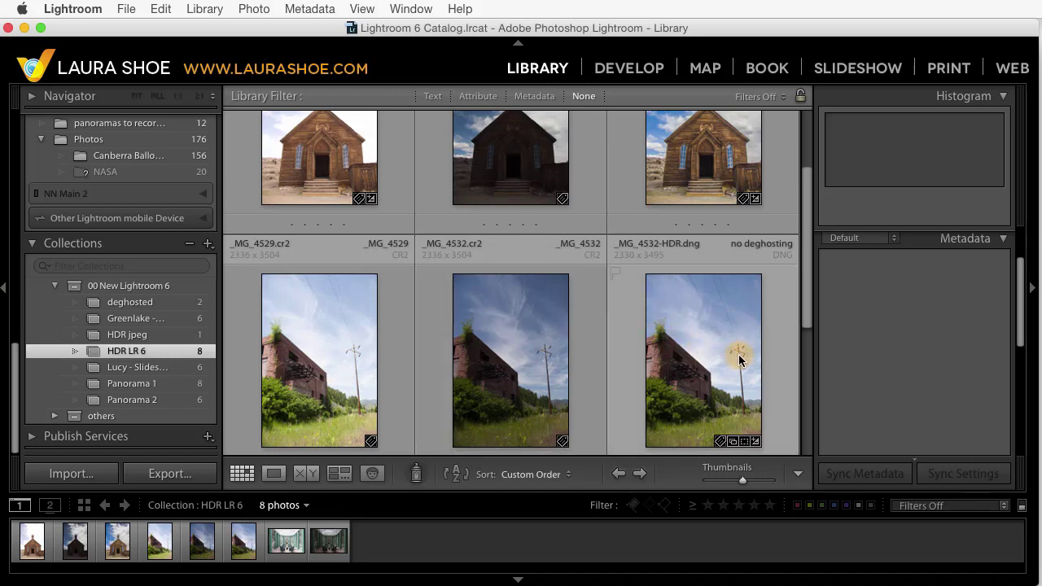
mouse_move(703, 407)
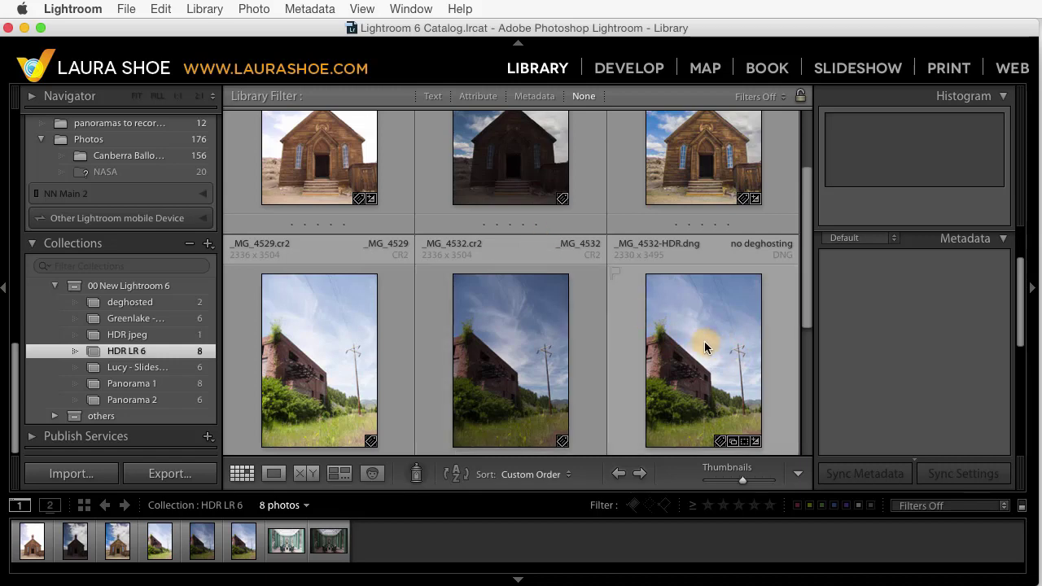
double_click(705, 347)
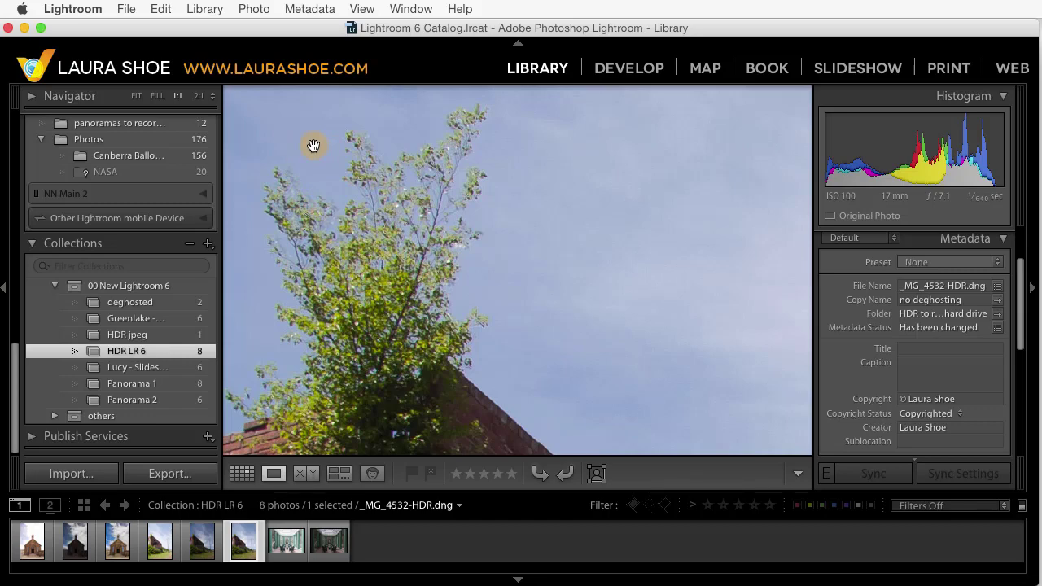
key(g)
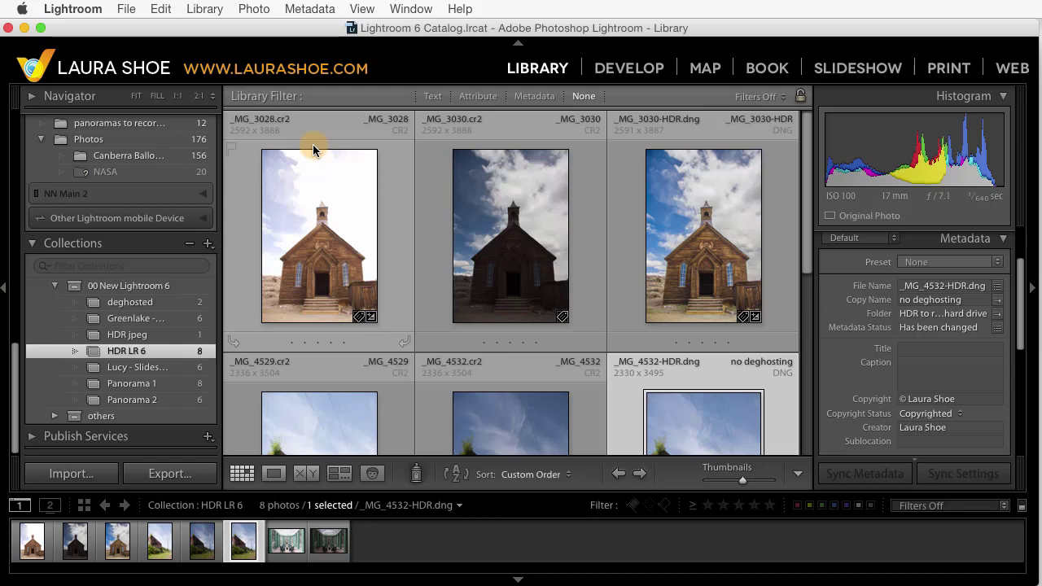
Select church exposures _MG_3028 and _MG_3030 together, leaving _MG_3028 as the active photo.
click(384, 208)
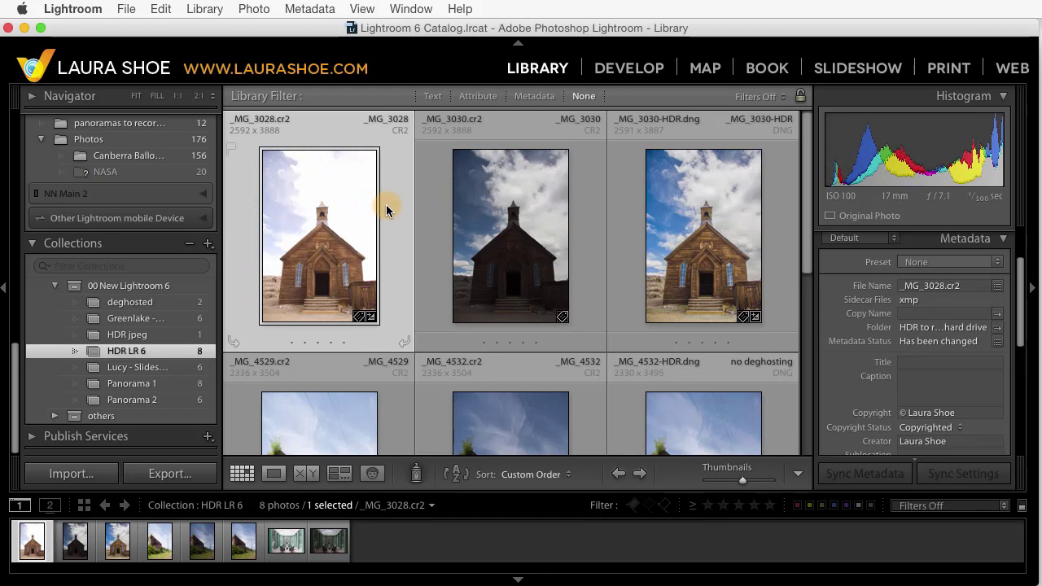
super+click(514, 236)
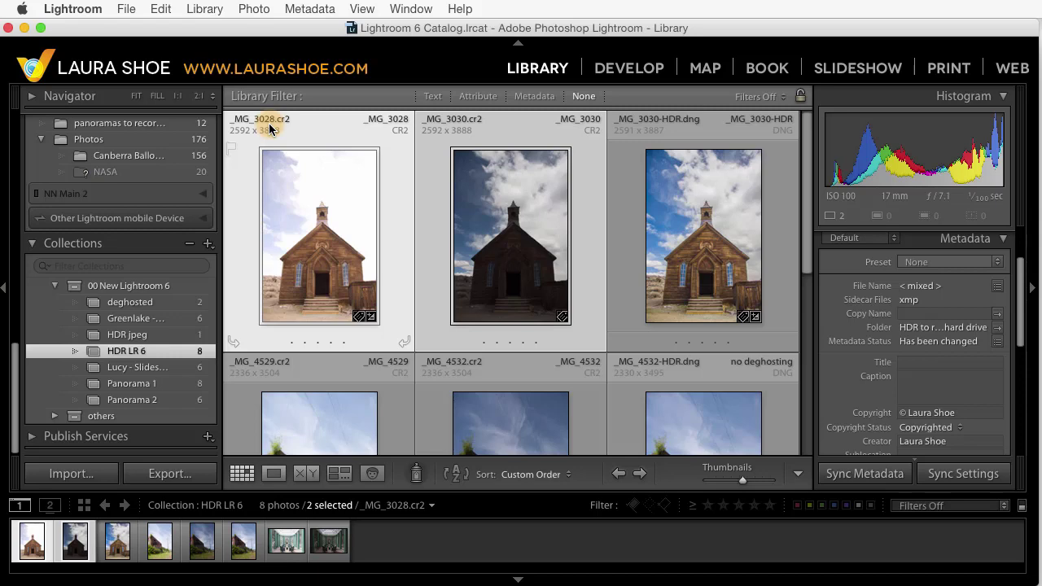
click(514, 221)
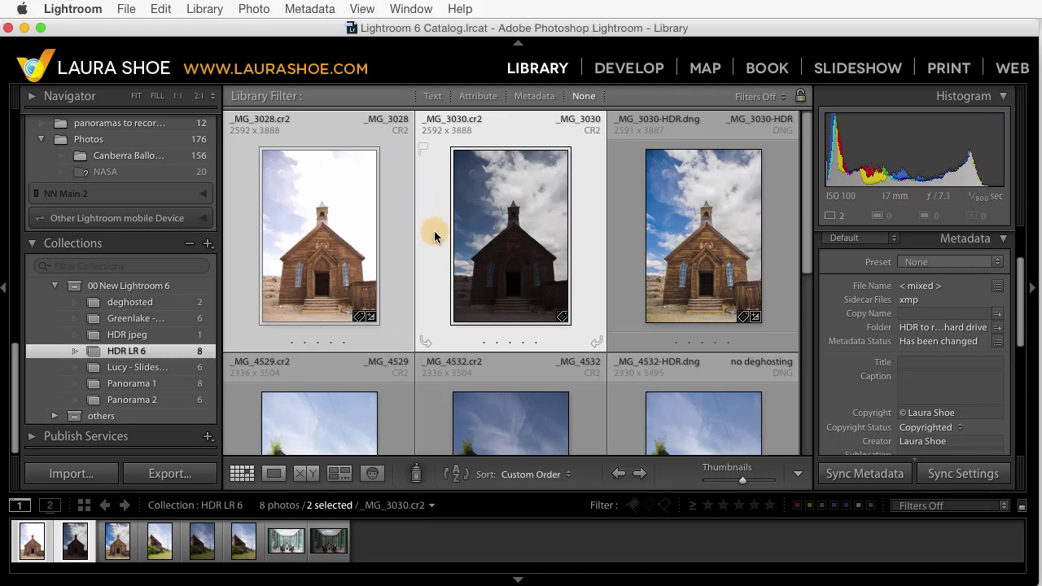
click(304, 230)
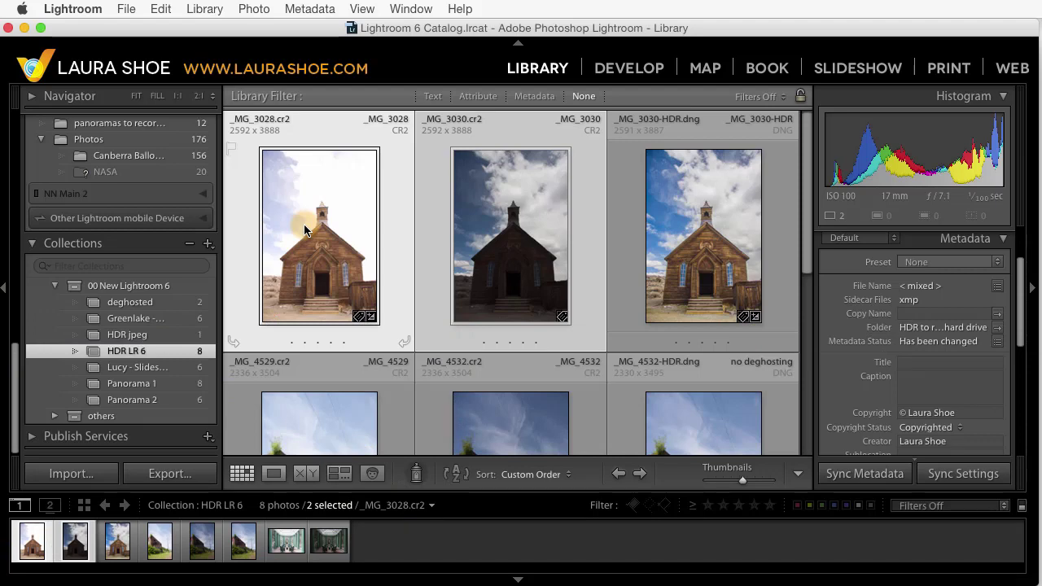
Run Photo Merge > HDR on the two selected church exposures to get the merge preview.
click(254, 9)
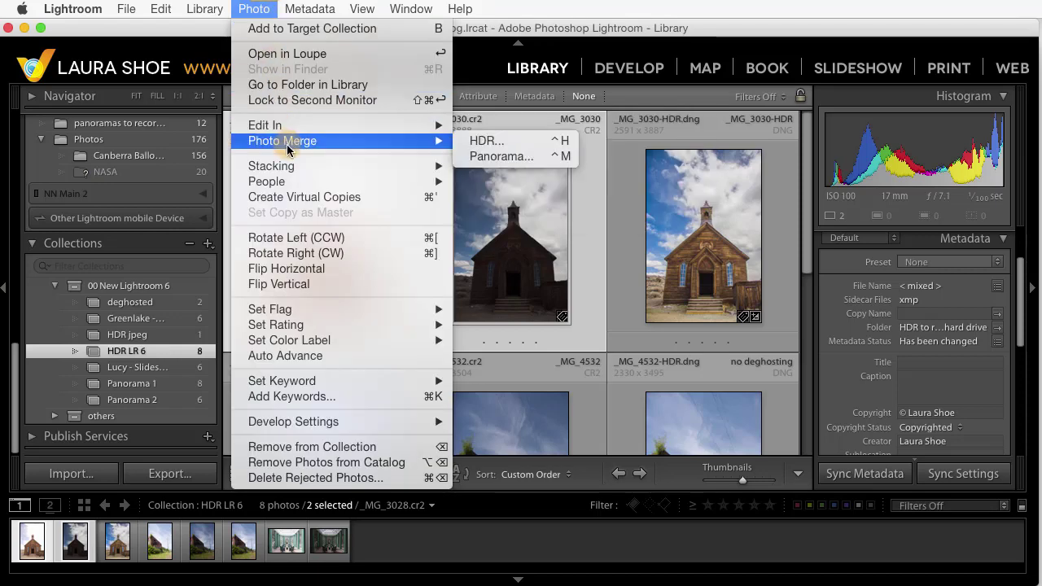
mouse_move(283, 141)
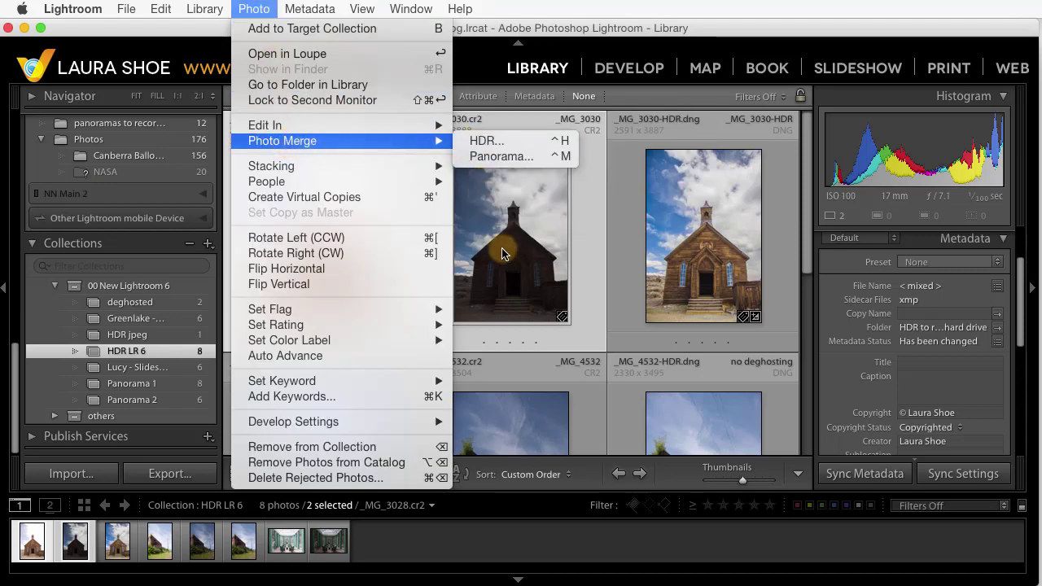
click(511, 263)
right_click(511, 263)
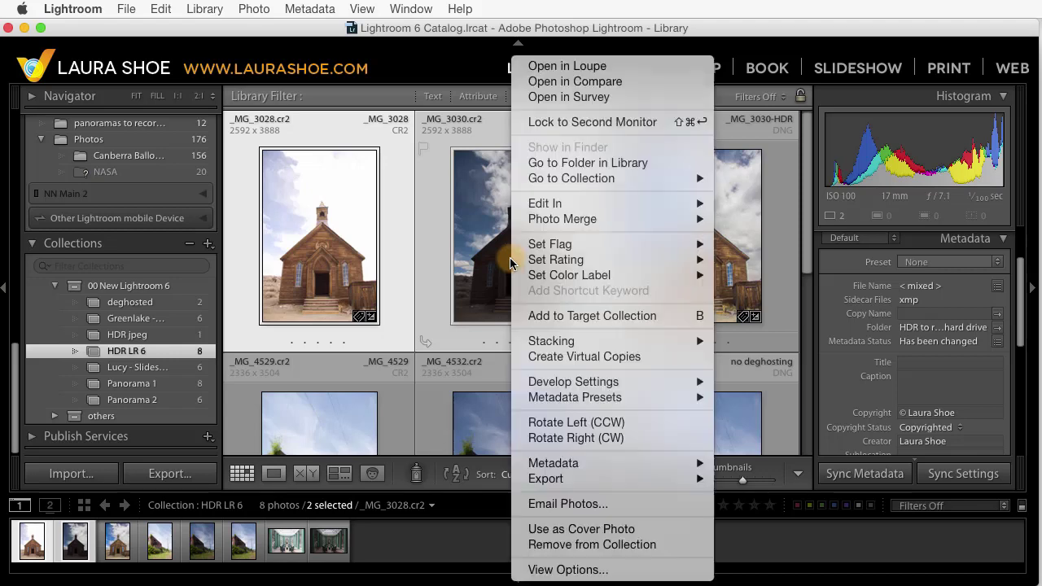
mouse_move(561, 219)
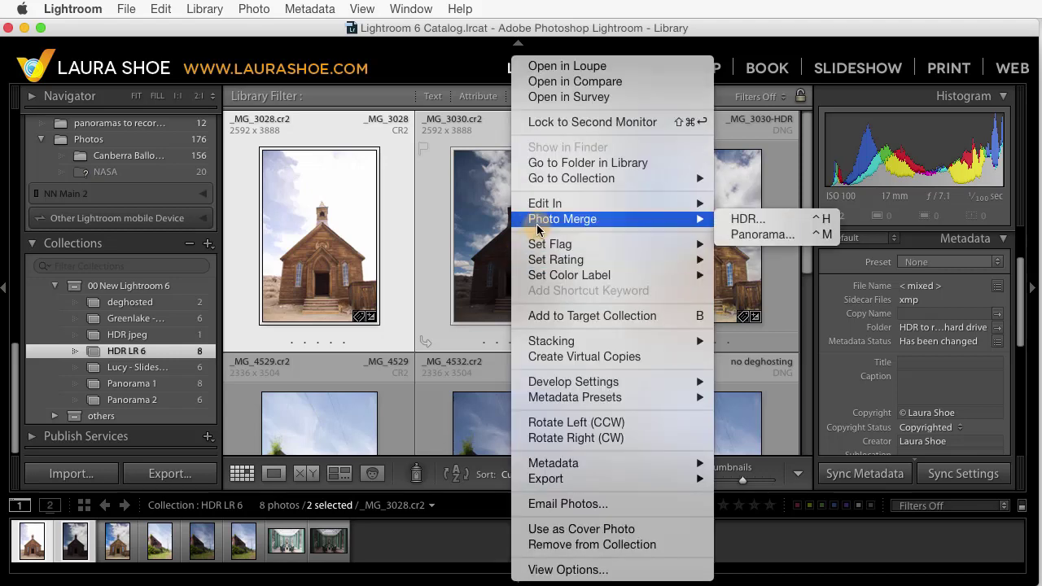
click(741, 222)
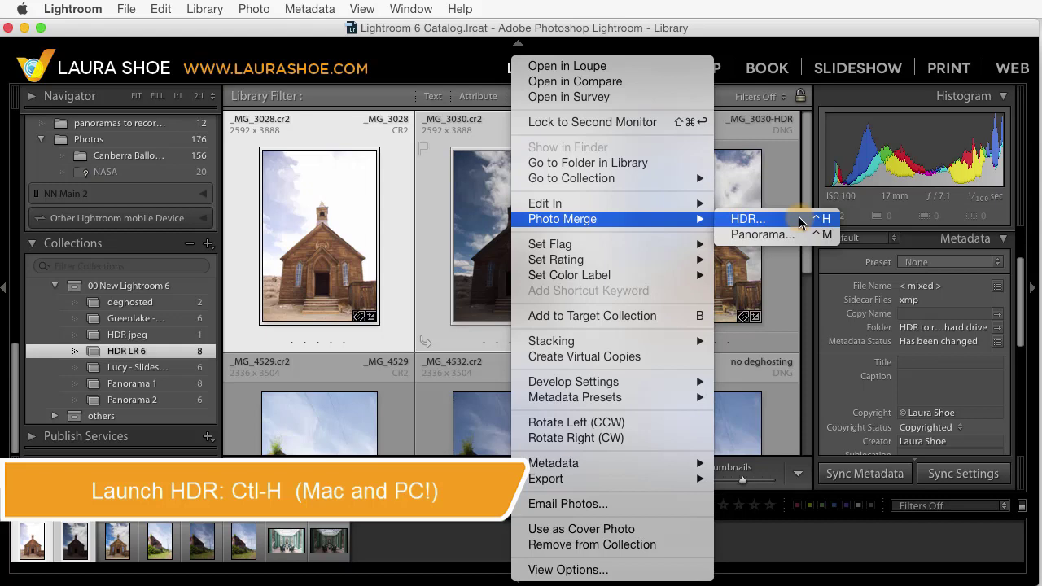
click(800, 220)
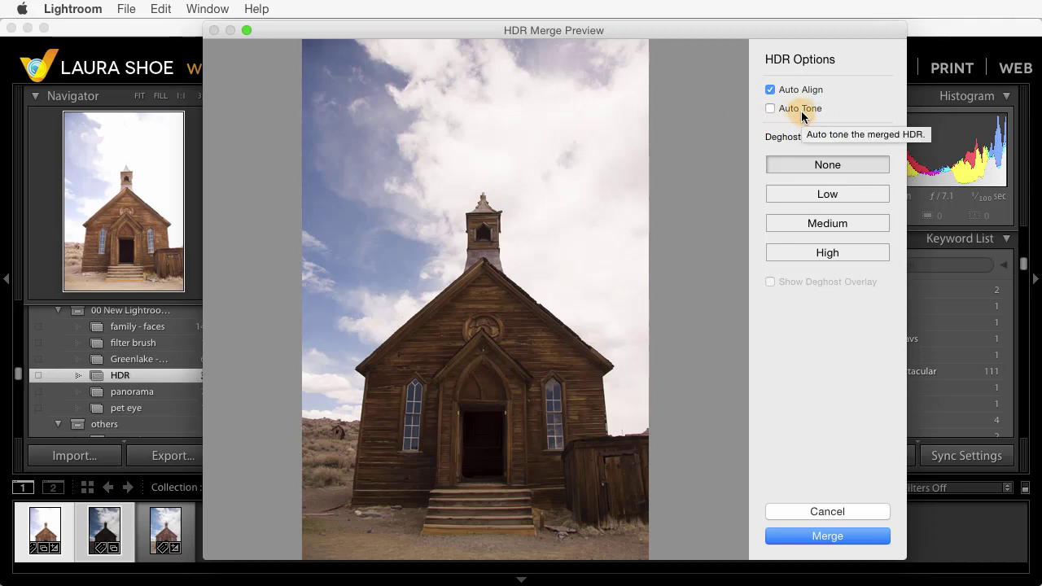
mouse_move(771, 109)
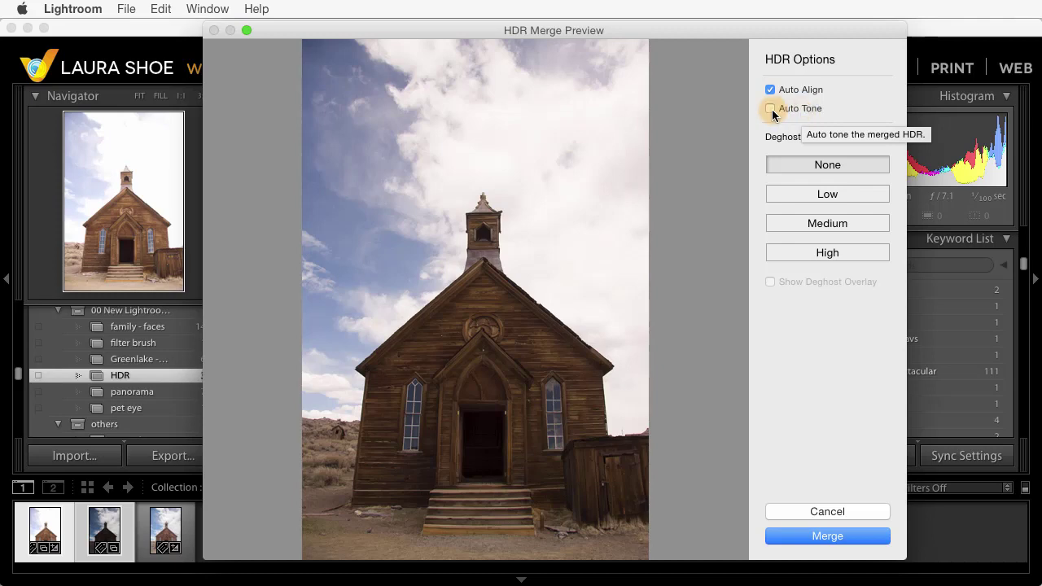
click(769, 109)
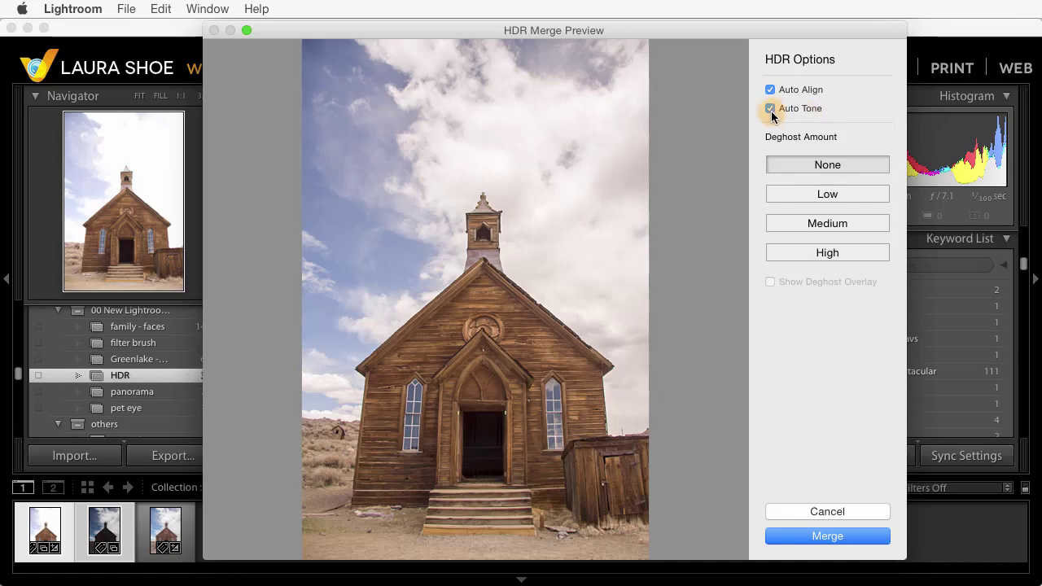
click(771, 110)
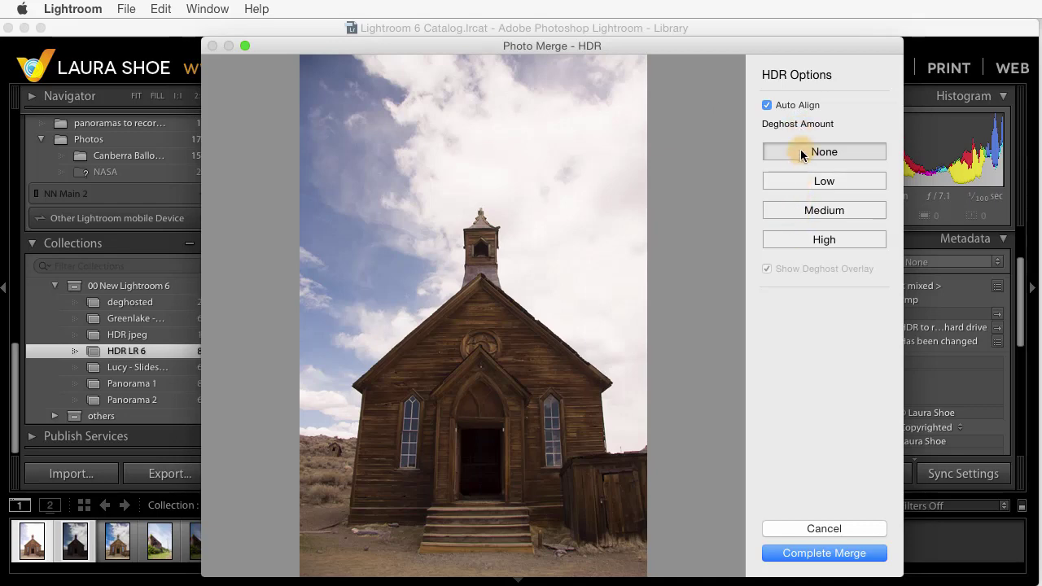
click(841, 241)
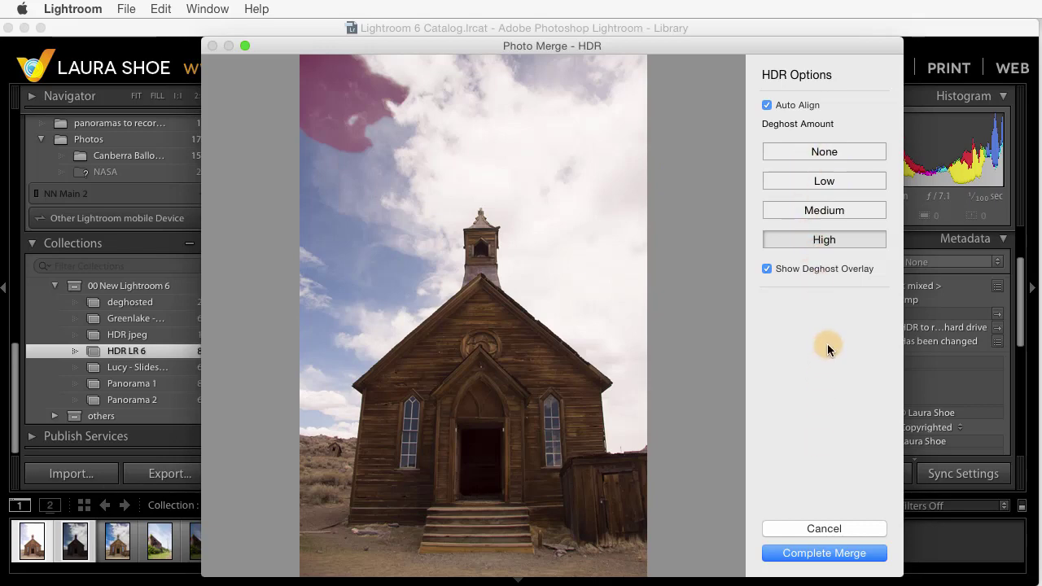
click(374, 96)
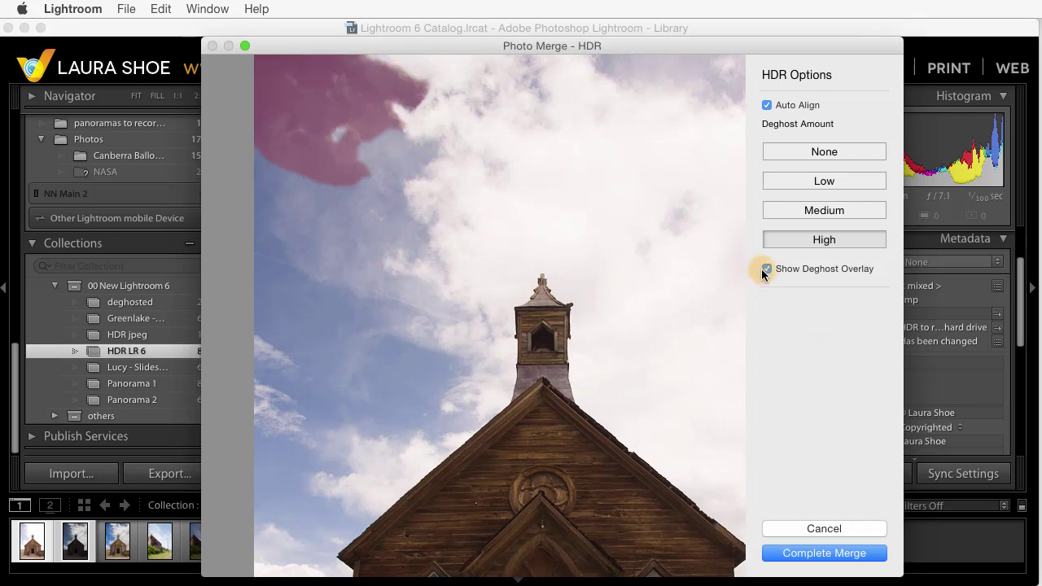
key(o)
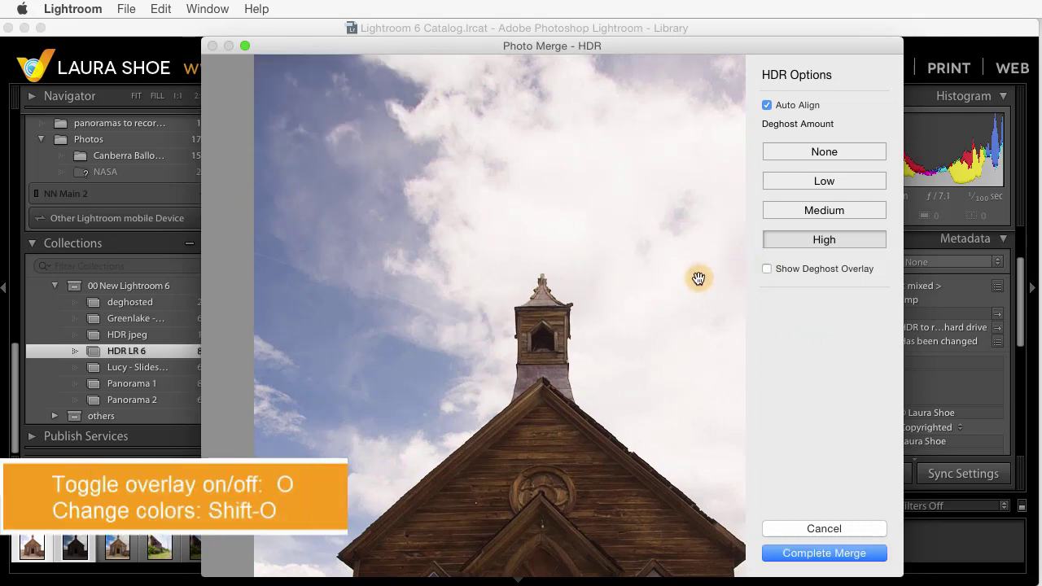
key(o)
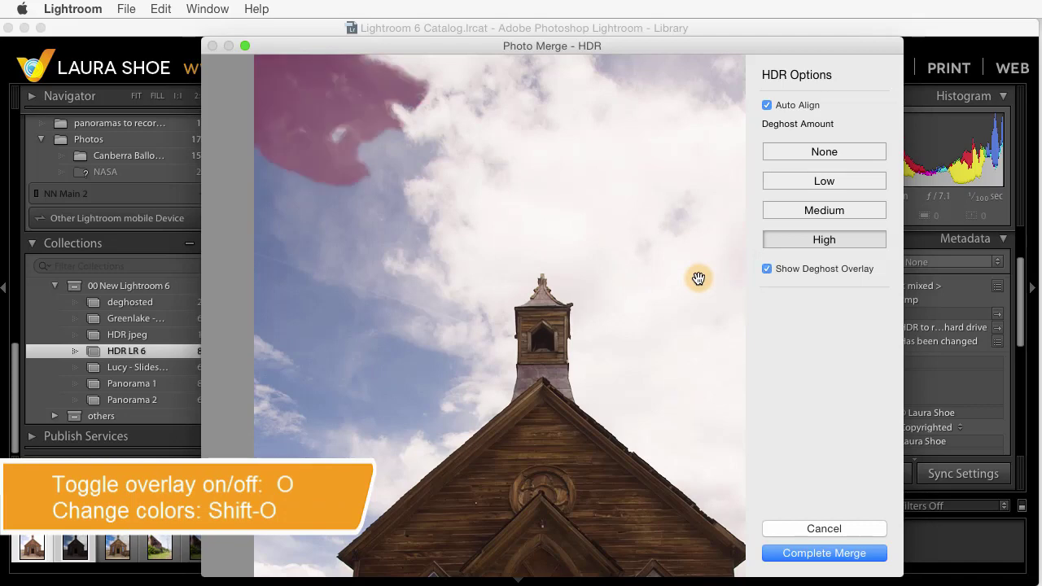
key(shift+o)
key(shift+o)
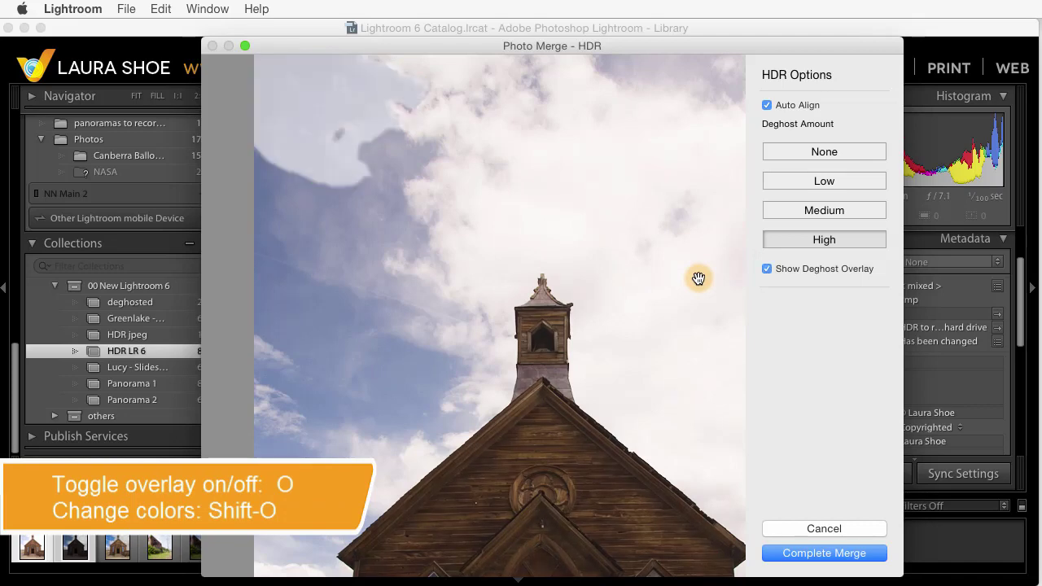
key(shift+o)
key(shift+o)
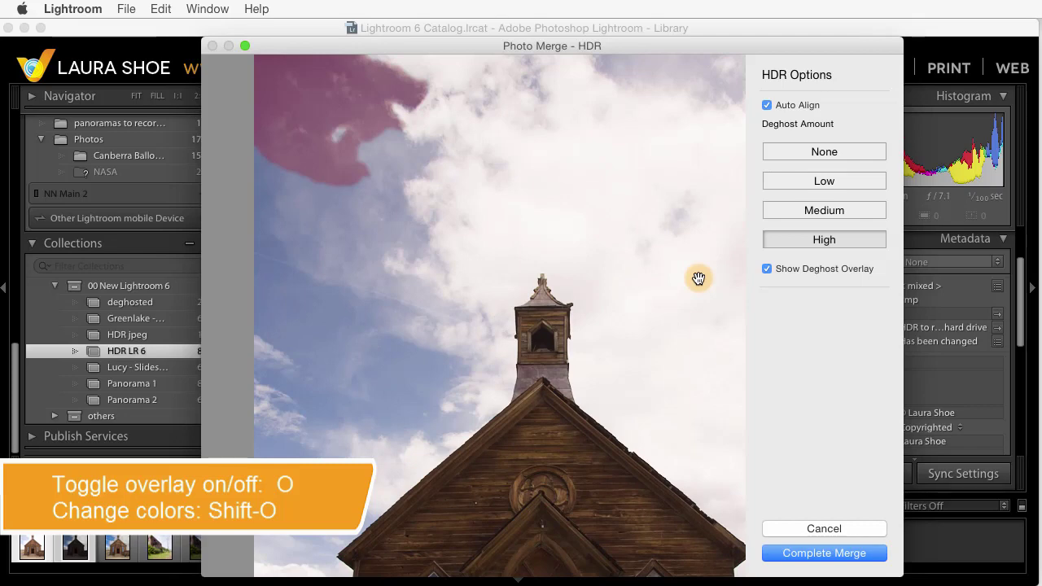
key(o)
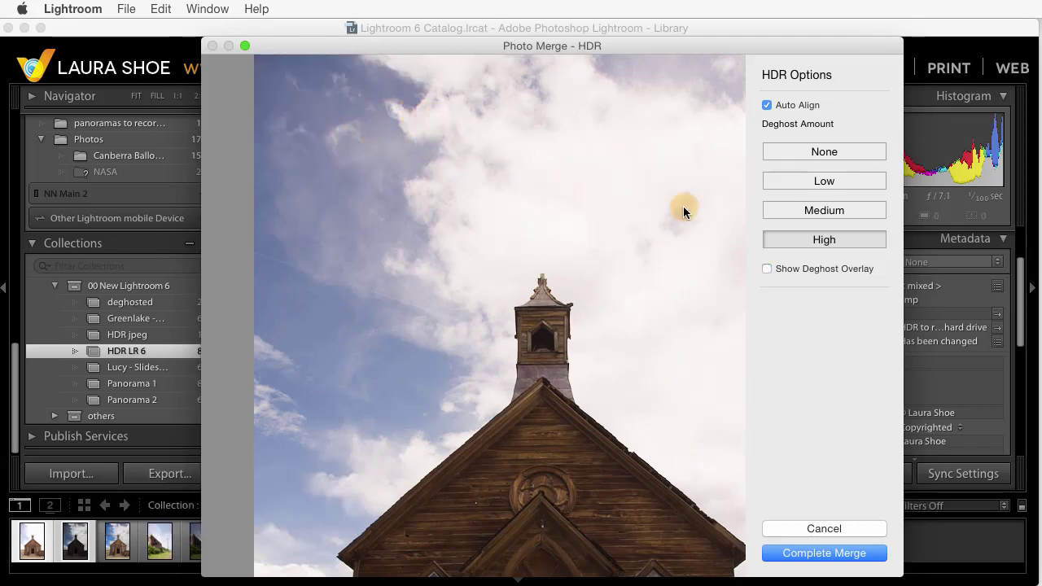
click(829, 157)
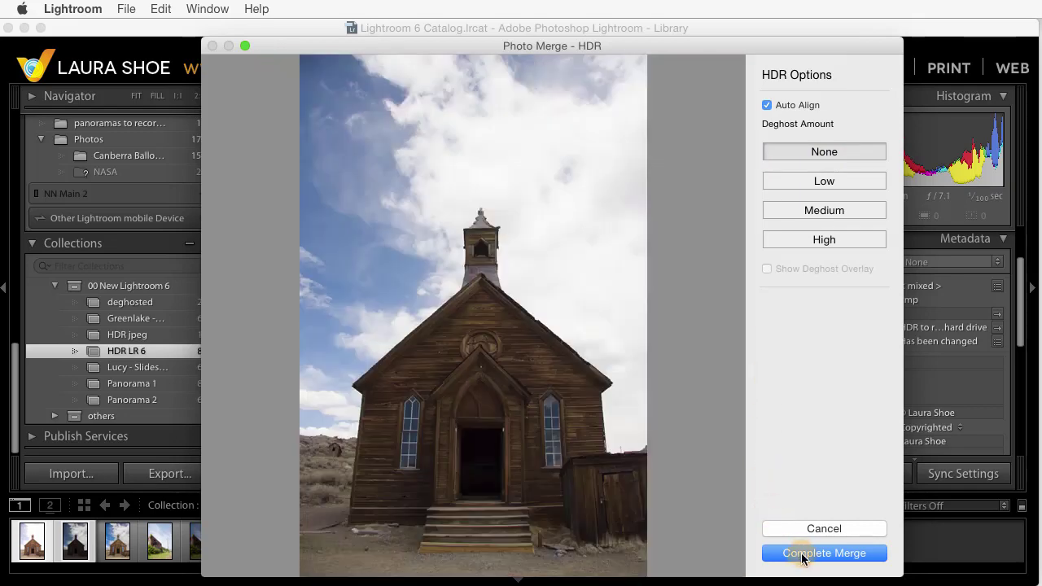
click(804, 554)
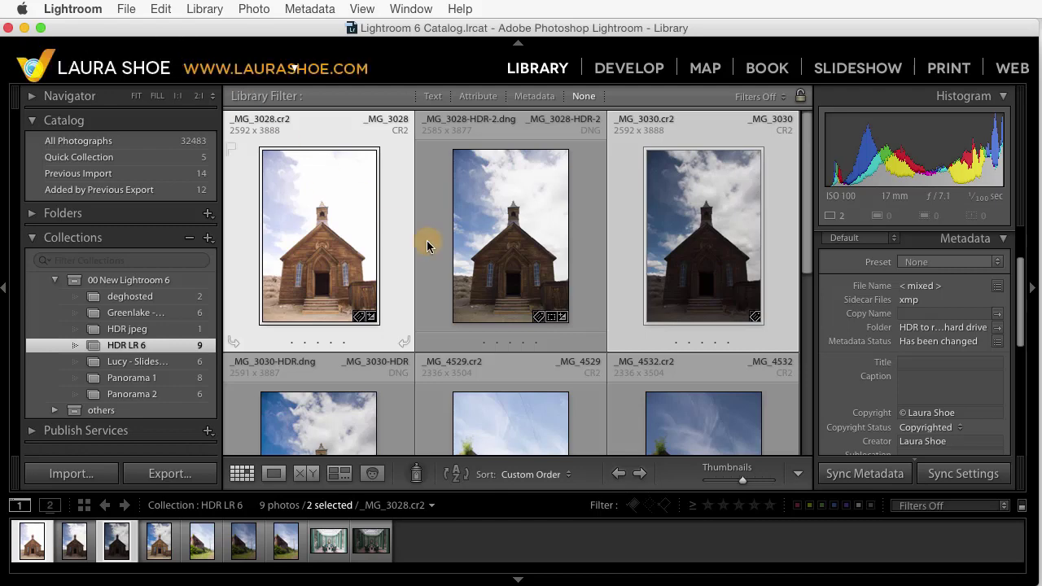
Select only _MG_3028-HDR-2.dng so its file details show.
click(540, 226)
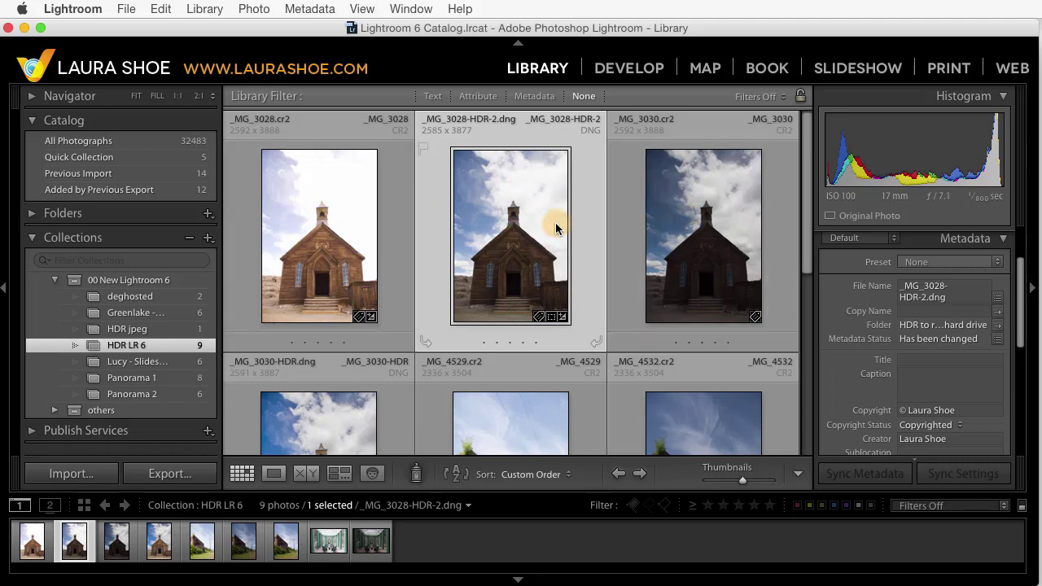
Group _MG_3028, the HDR DNG and _MG_3030 into a stack, with the HDR DNG as lead.
click(393, 226)
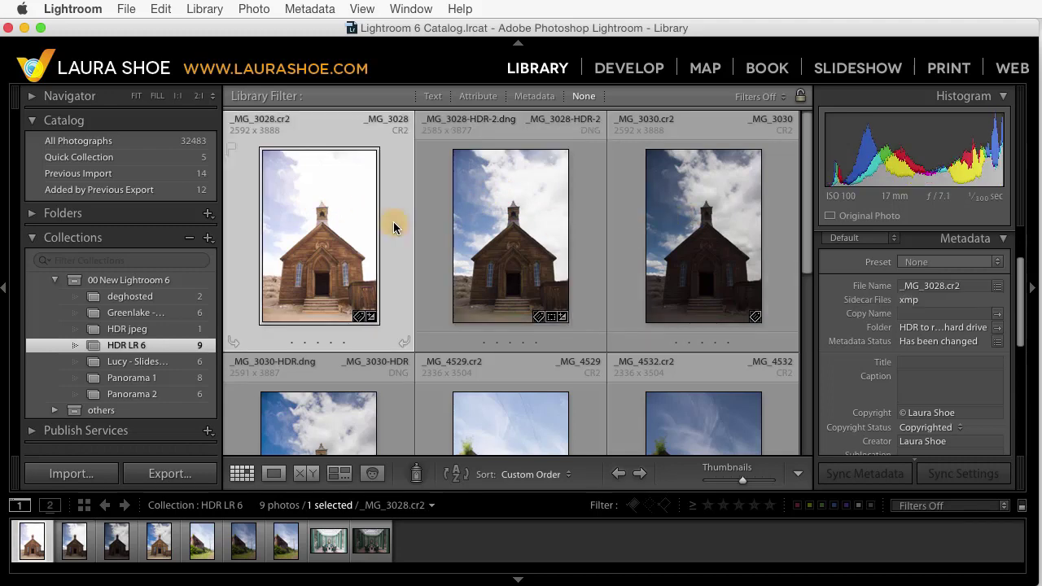
shift+click(773, 221)
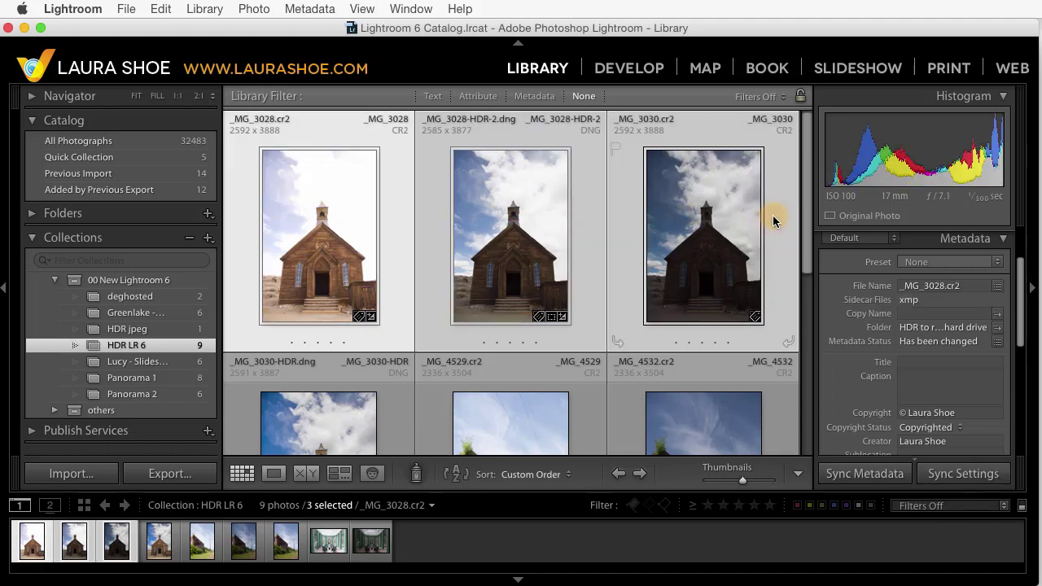
drag(489, 236, 509, 220)
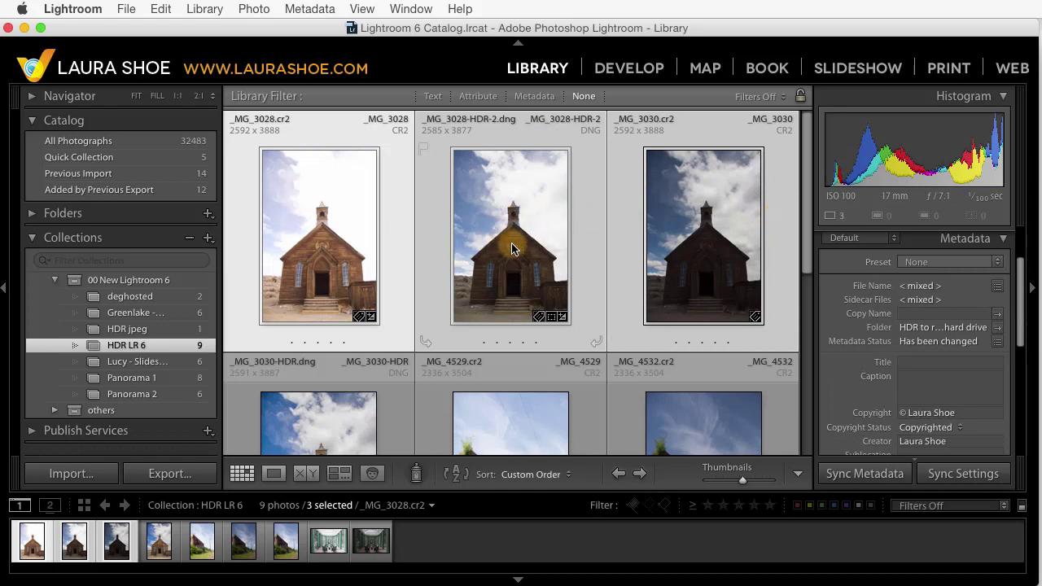
click(508, 219)
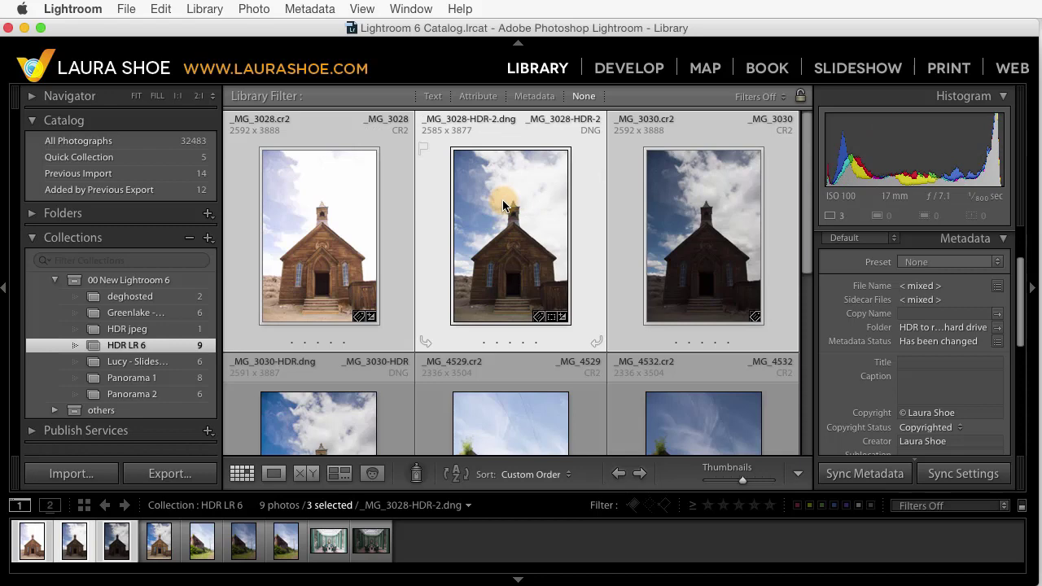
right_click(503, 206)
mouse_move(544, 341)
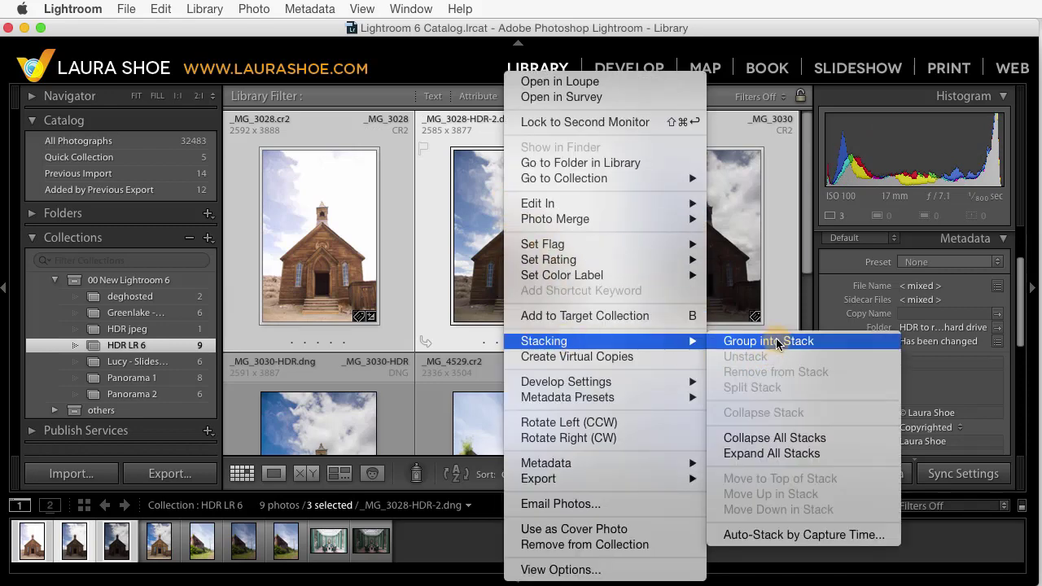
click(775, 343)
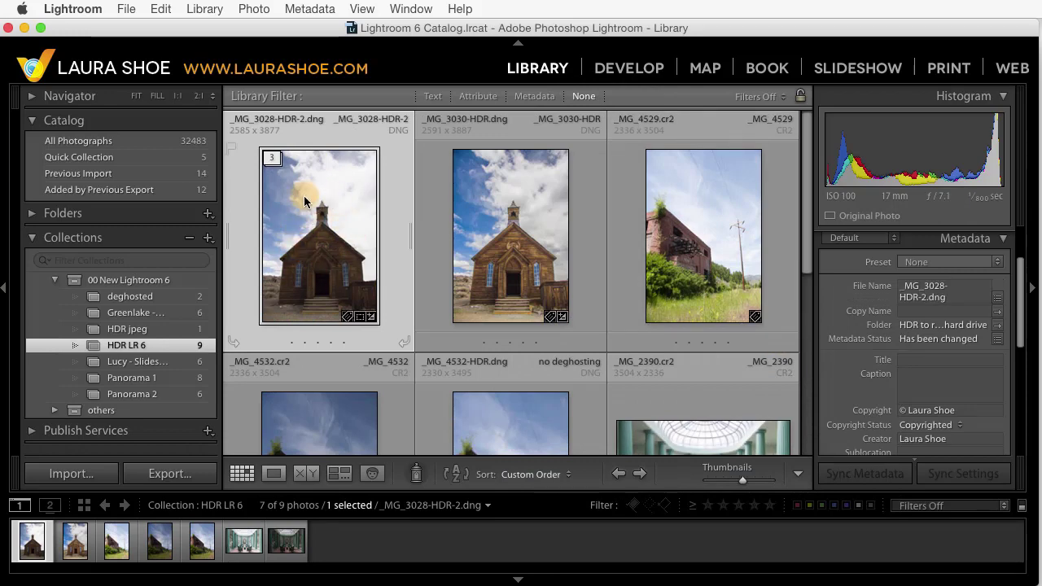
Expand, collapse and re-expand the church stack, then select a photo within it.
click(271, 158)
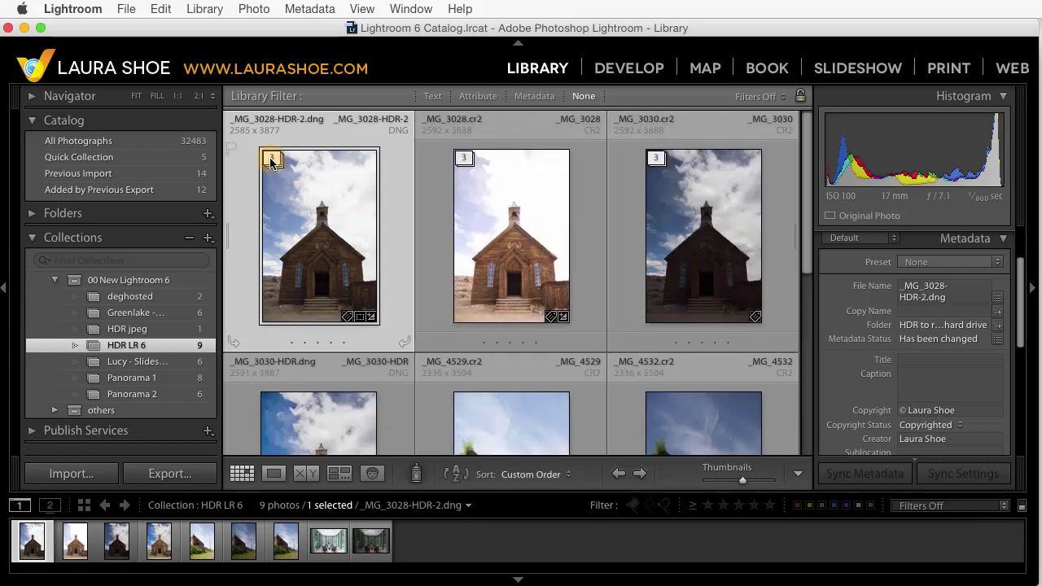
click(271, 158)
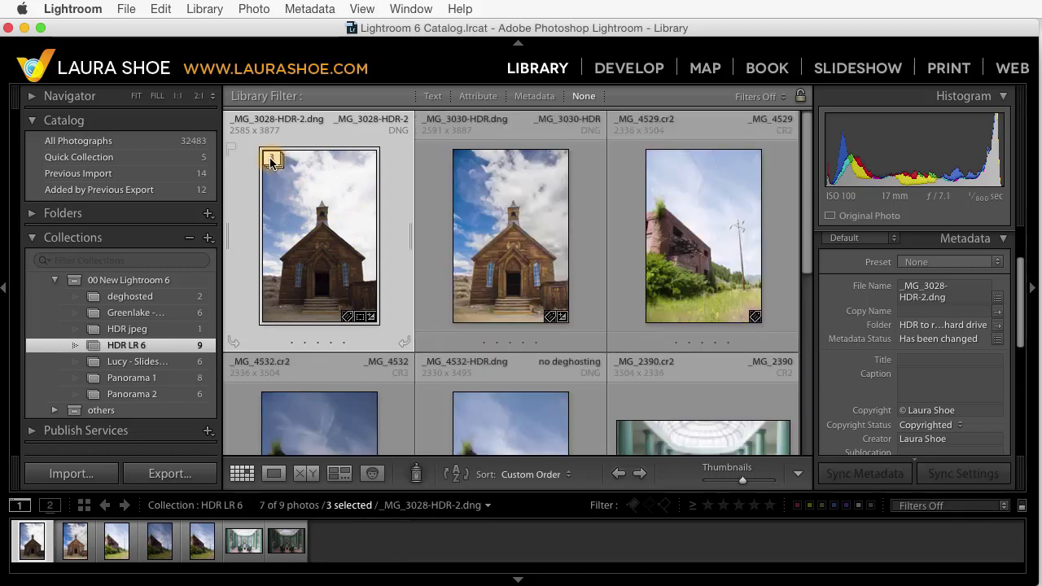
click(271, 159)
mouse_move(703, 236)
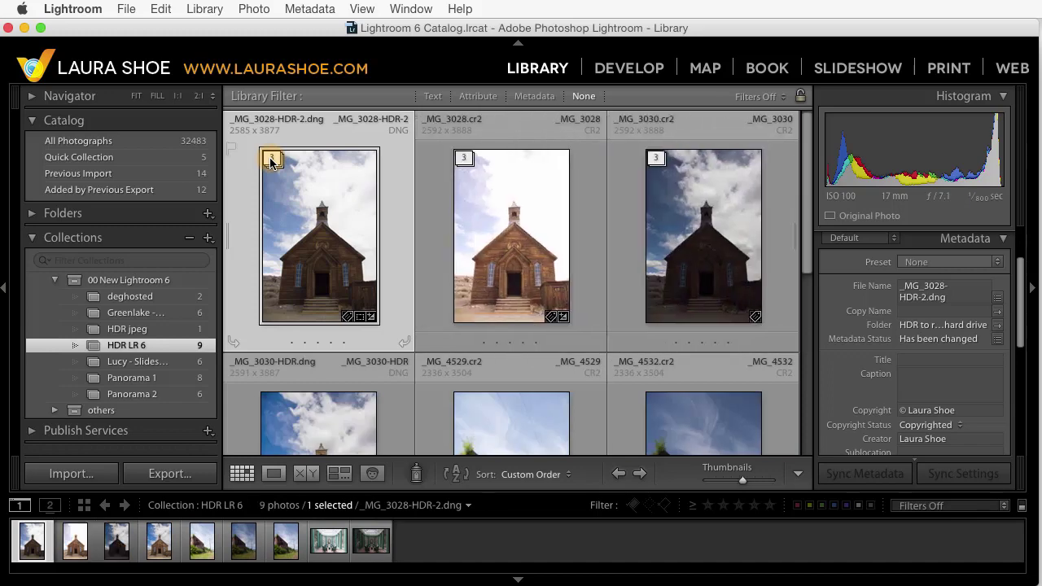
click(320, 217)
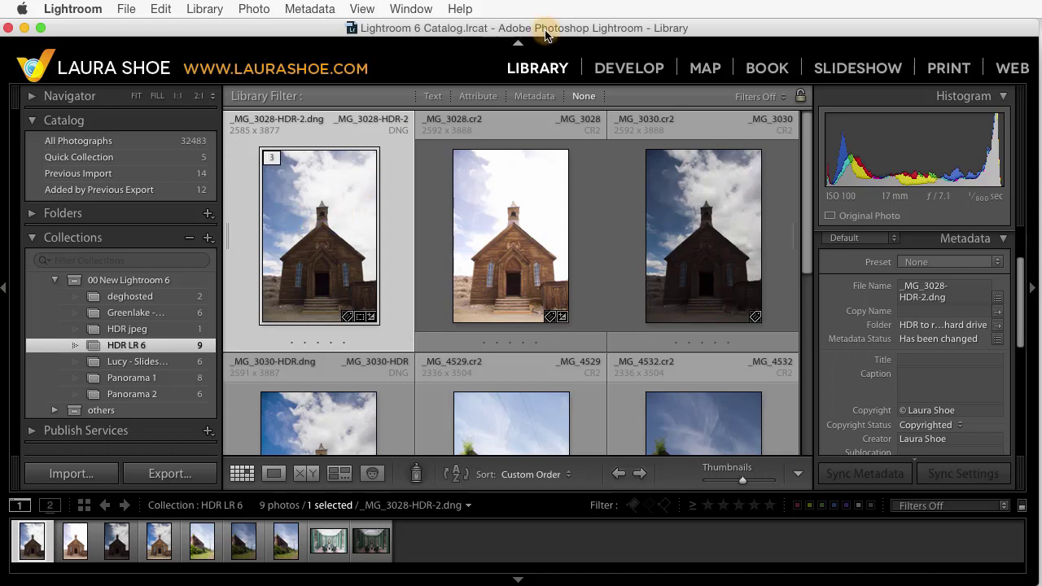
Open the church HDR in Develop at Fit and set Highlights -100, Shadows +75, Contrast +39, Clarity +30.
click(622, 71)
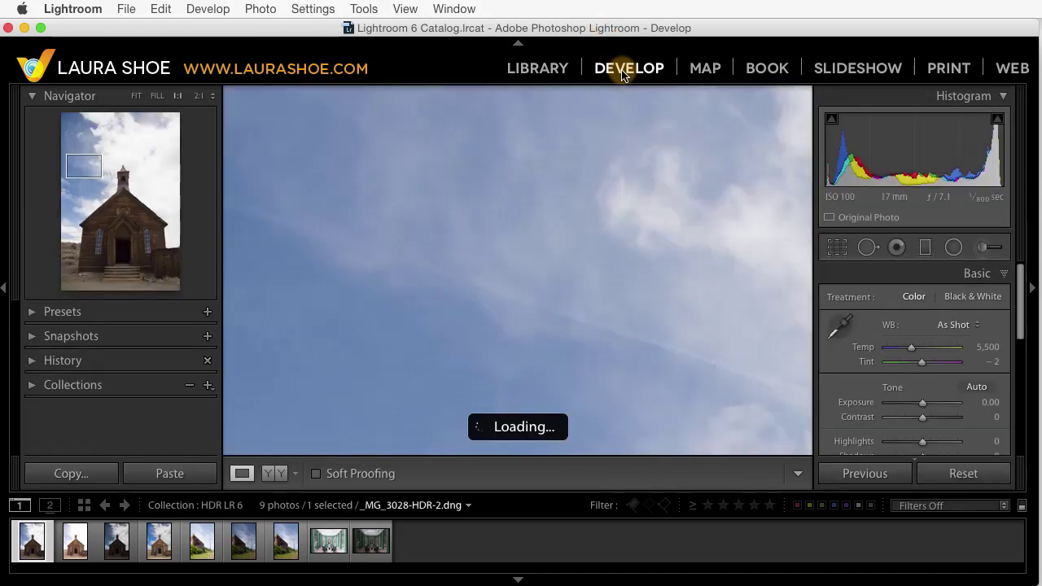
click(548, 144)
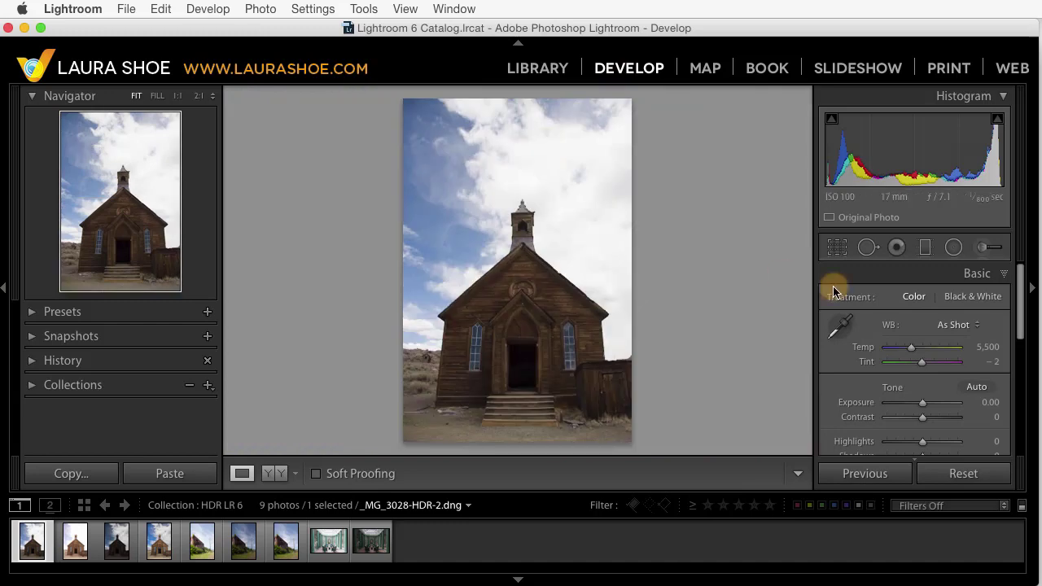
drag(1020, 305, 1020, 356)
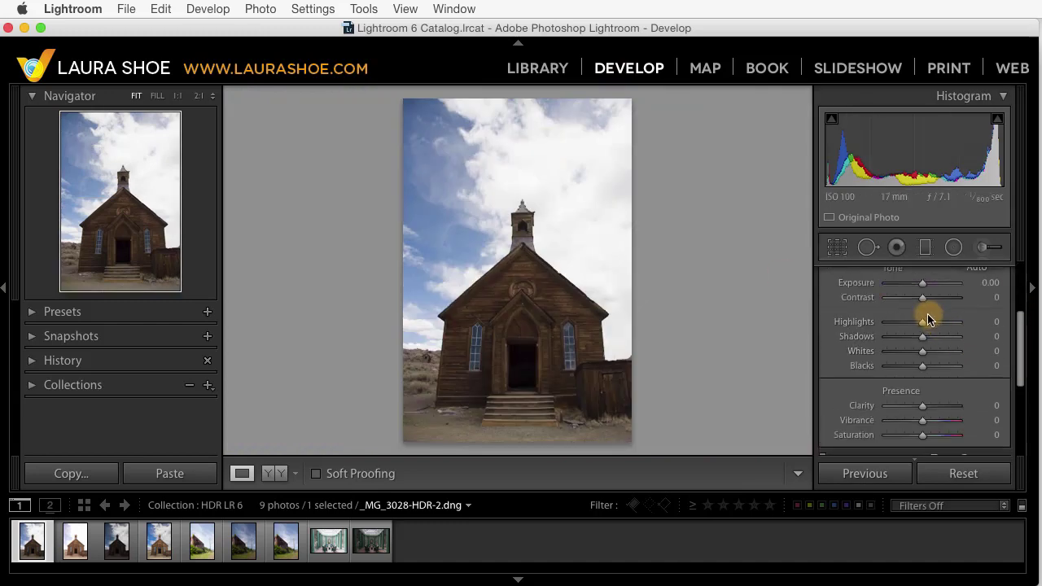
drag(921, 323, 848, 329)
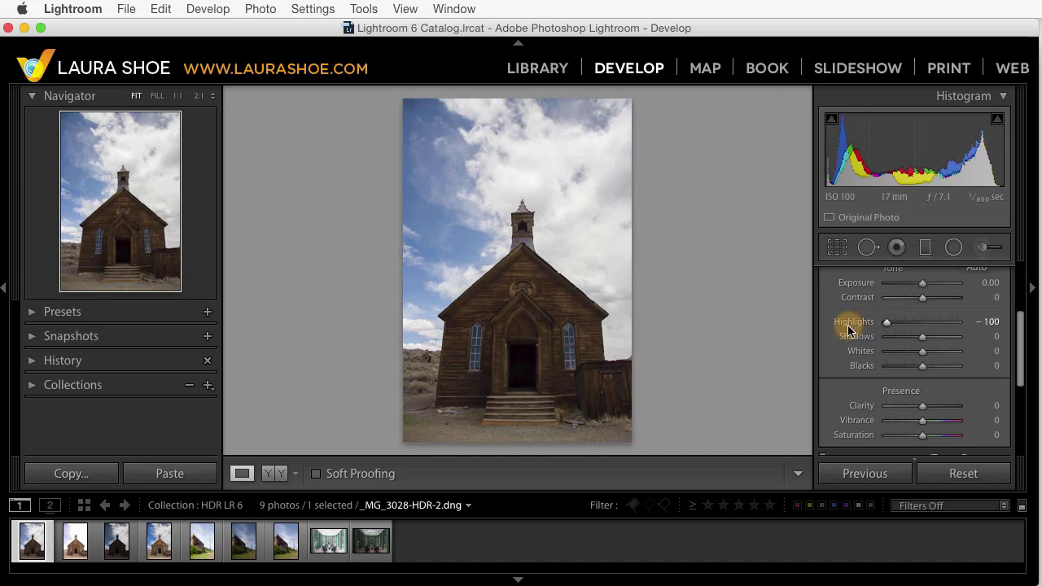
drag(923, 337, 948, 338)
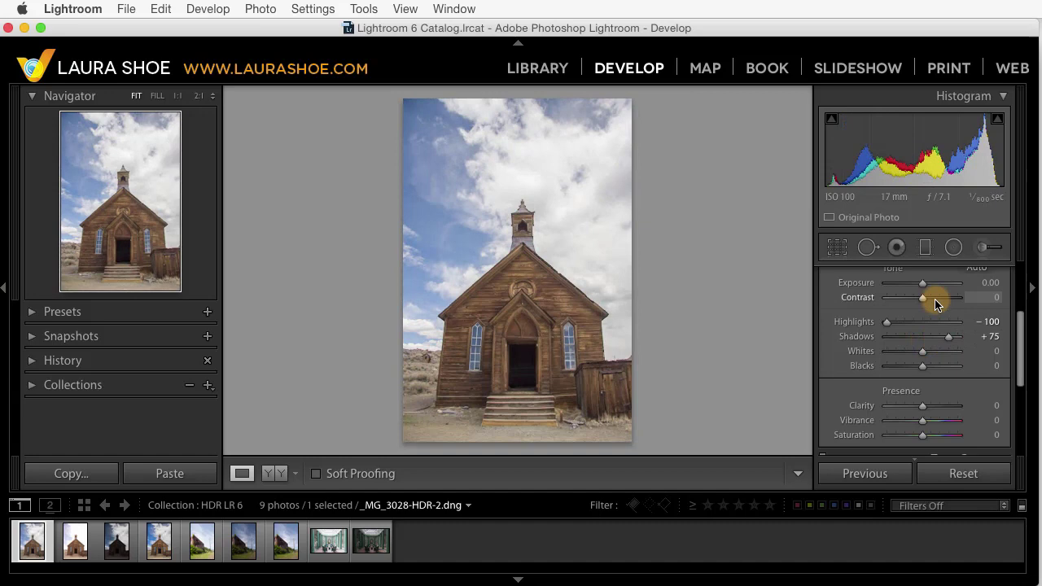
click(934, 301)
click(933, 407)
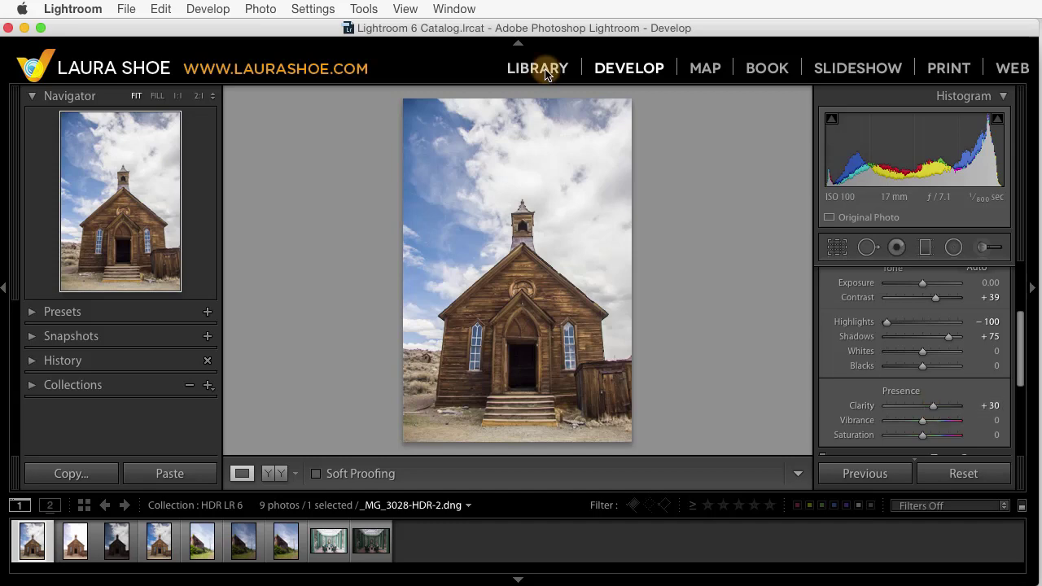
Back in Library, select _MG_4529 and _MG_4532 and launch Photo Merge > HDR on them.
click(544, 70)
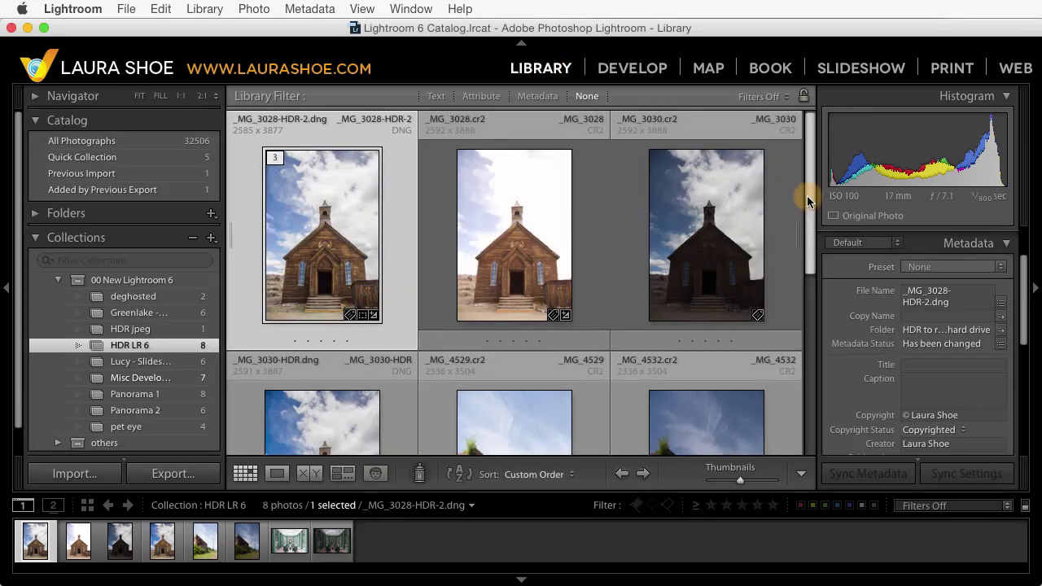
drag(806, 195, 811, 275)
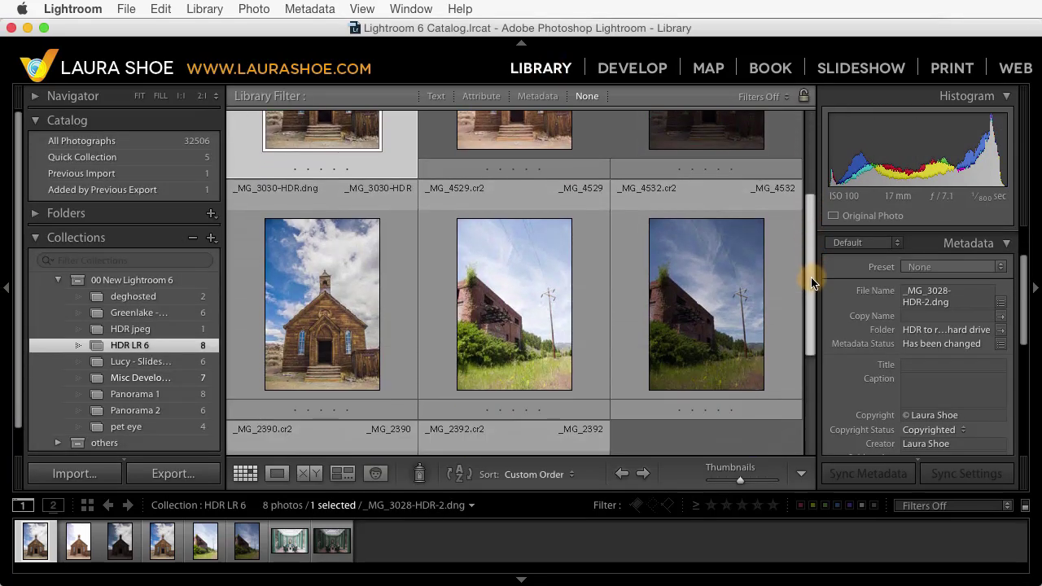
click(582, 288)
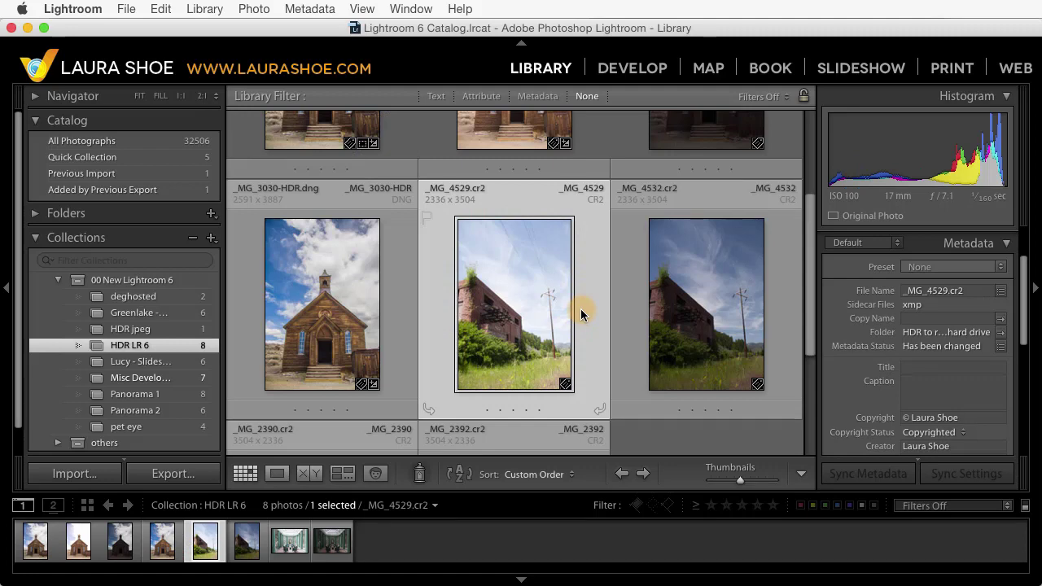
super+click(729, 303)
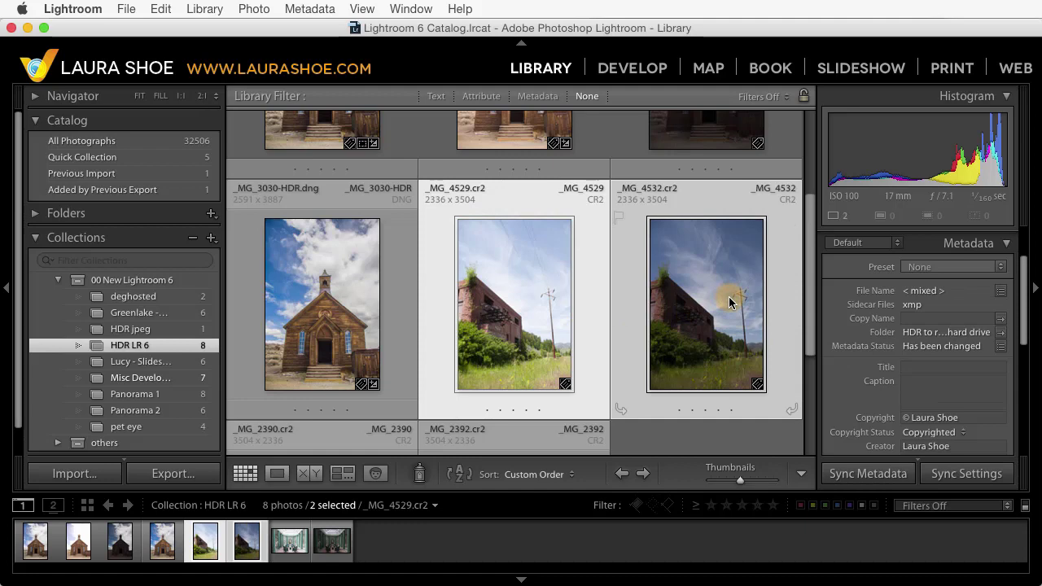
right_click(728, 303)
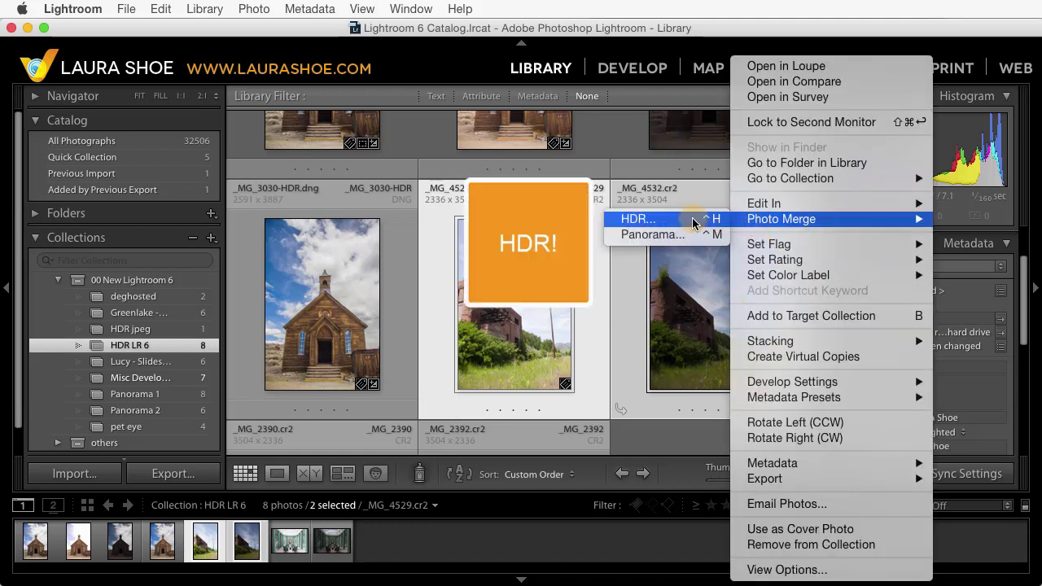
click(693, 220)
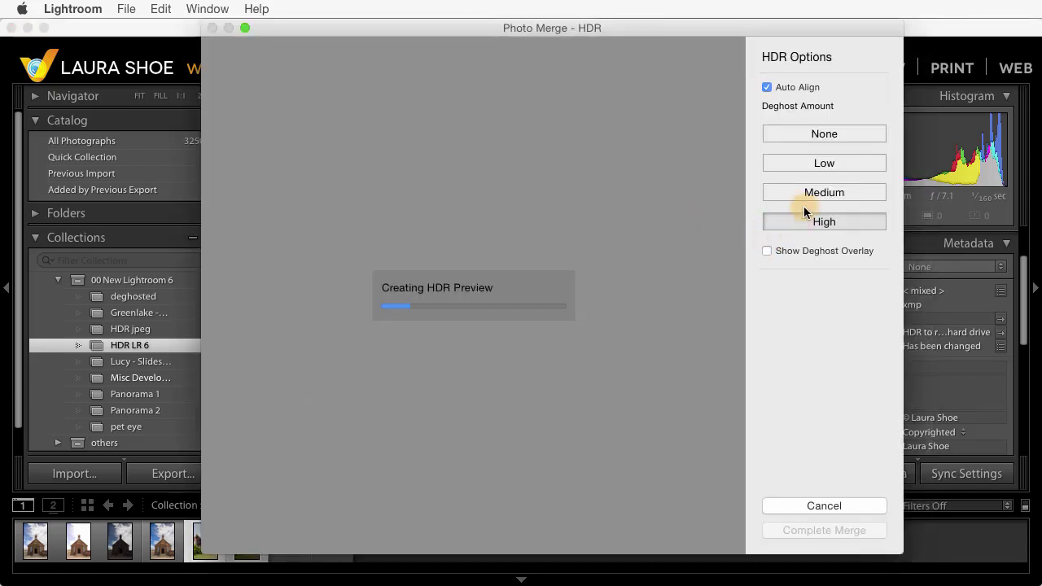
Check the deghost overlay, compare None with High deghosting, keep High, and complete the merge.
click(768, 252)
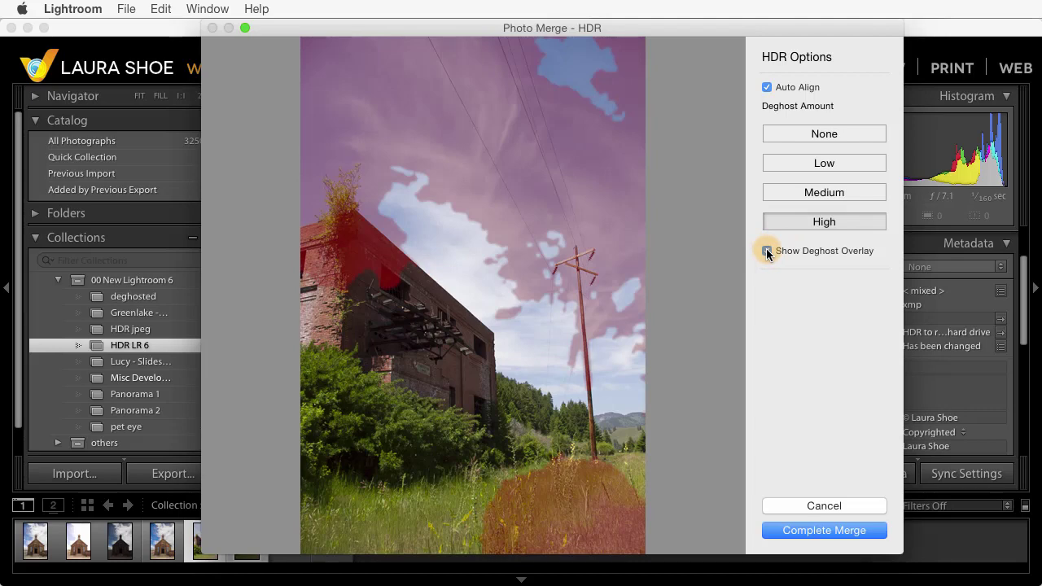
click(767, 251)
click(343, 187)
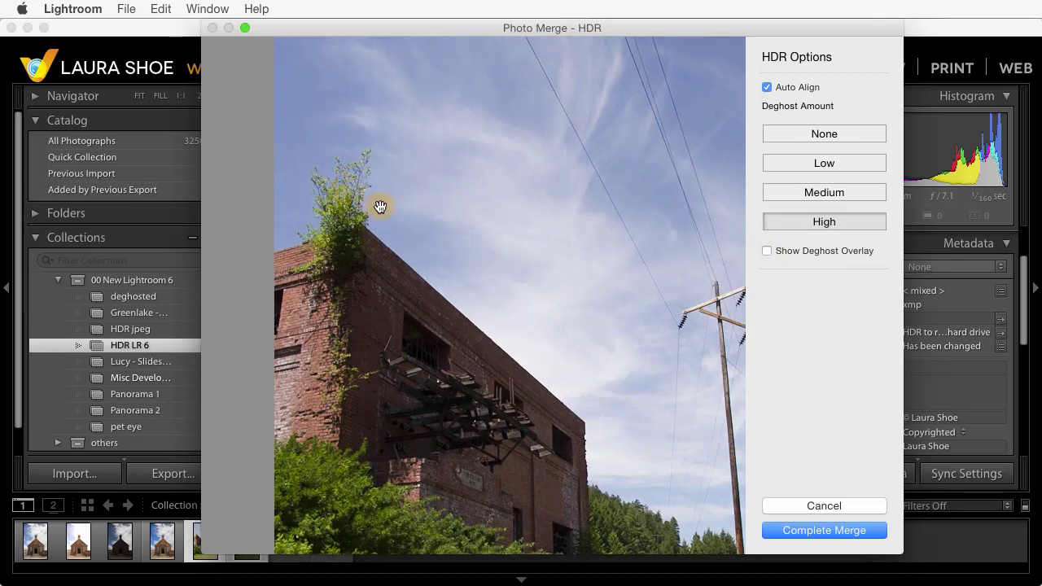
click(824, 134)
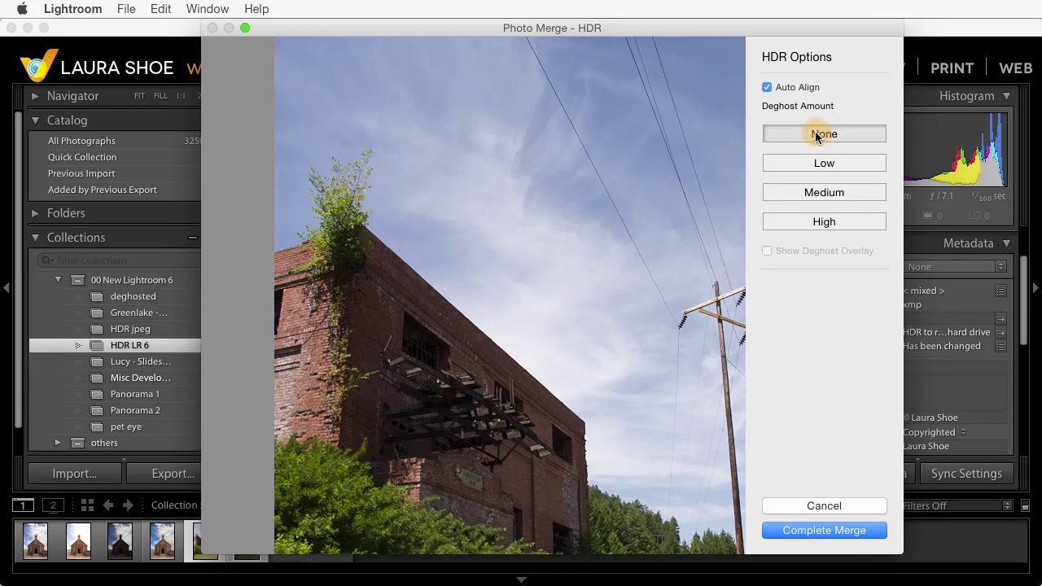
click(825, 221)
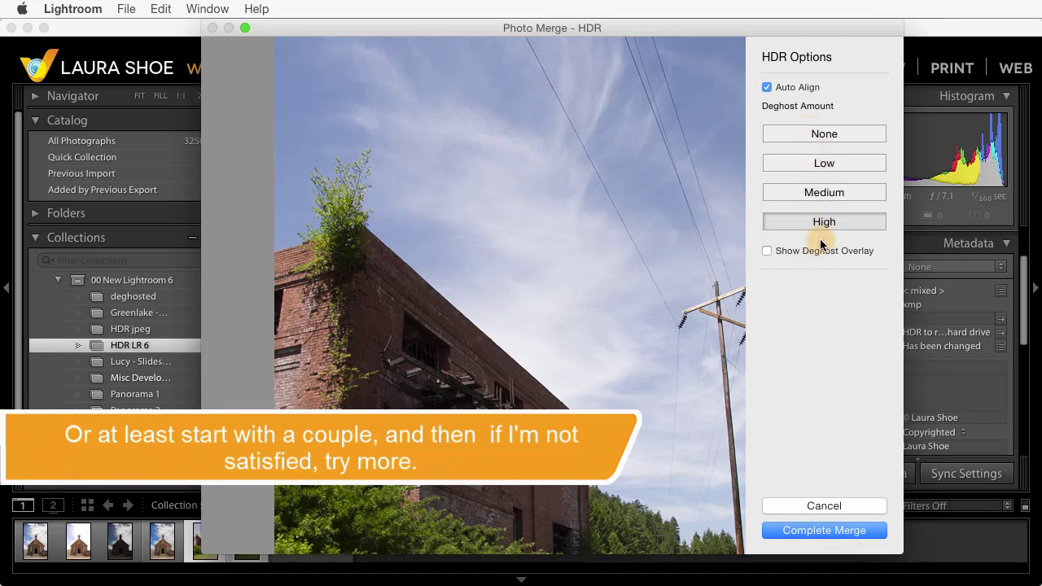
click(808, 528)
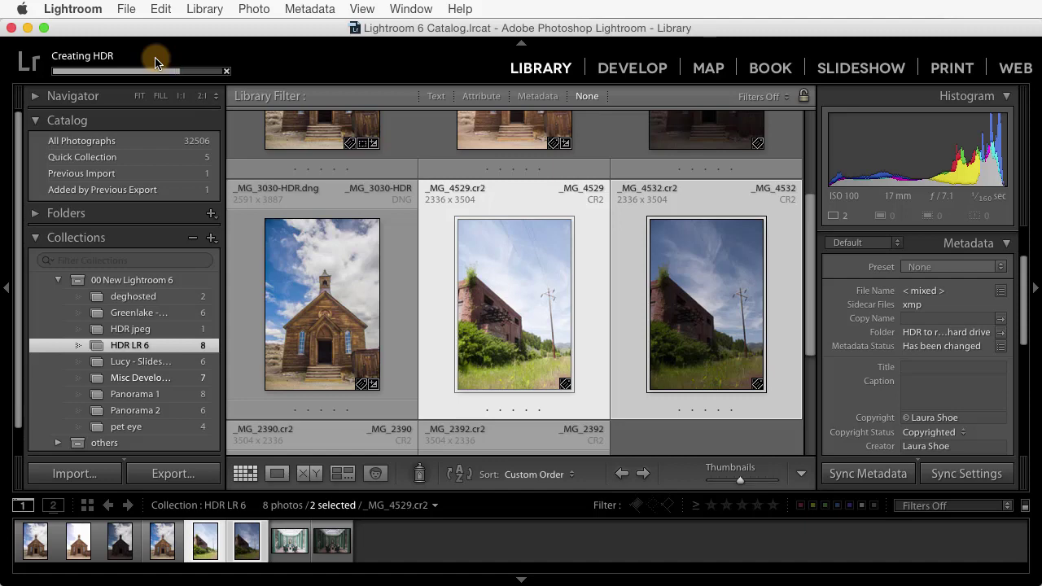
Give the new _MG_4529-HDR-3.dng the copy name 'high deghosting'.
click(776, 272)
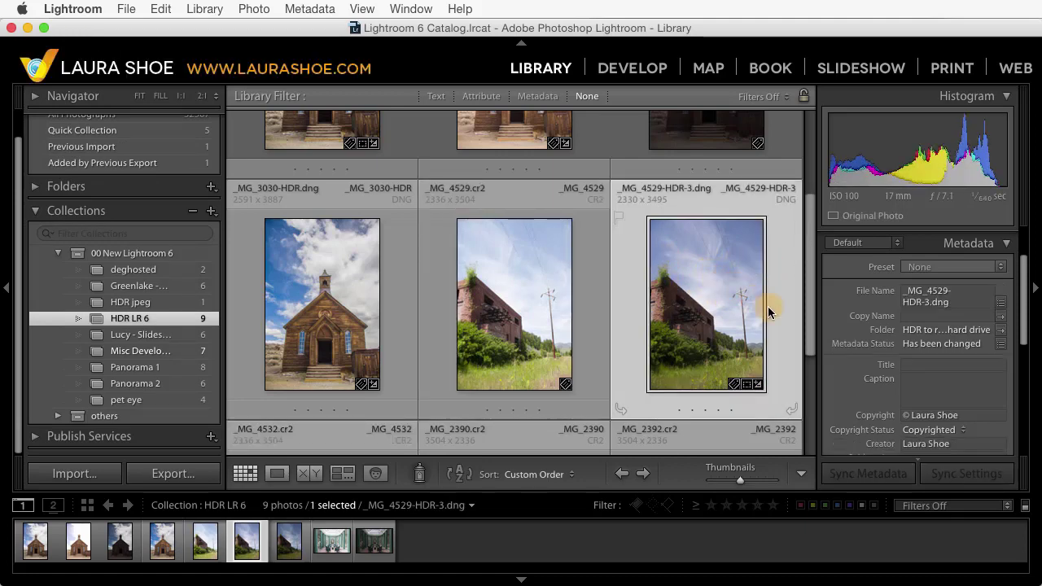
click(924, 316)
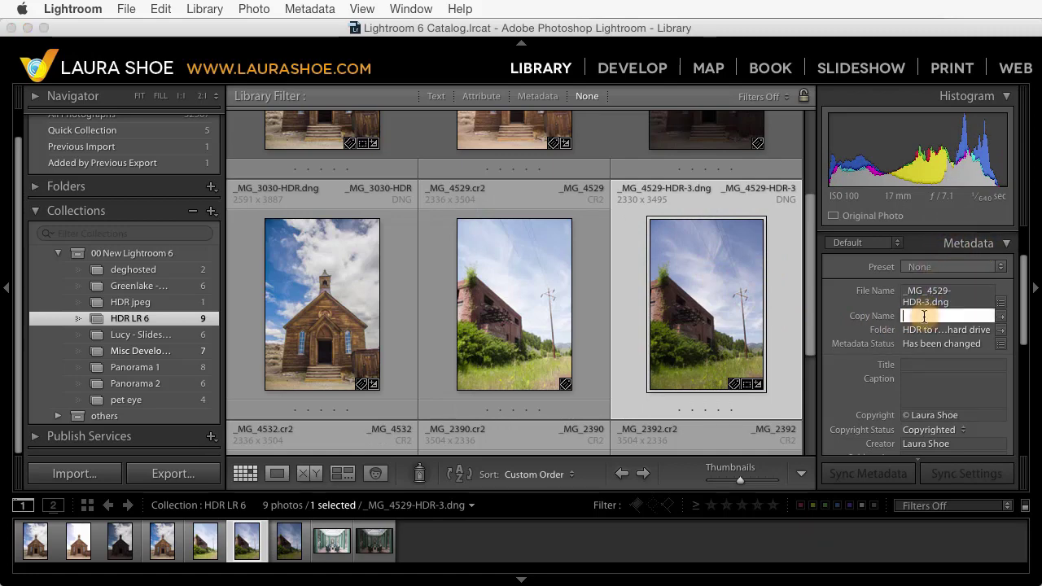
text(high deg)
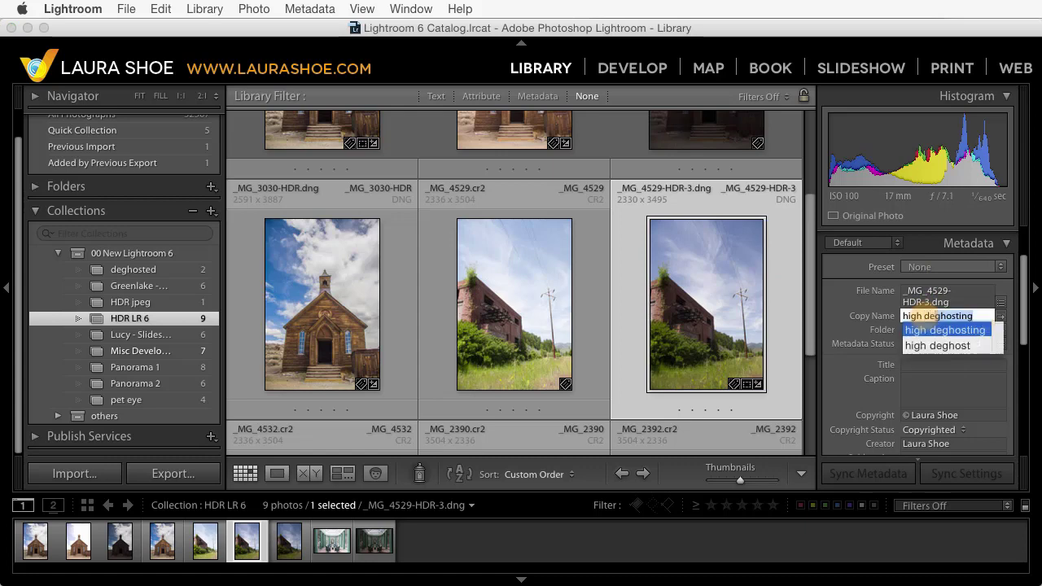
text(hosting)
key(Return)
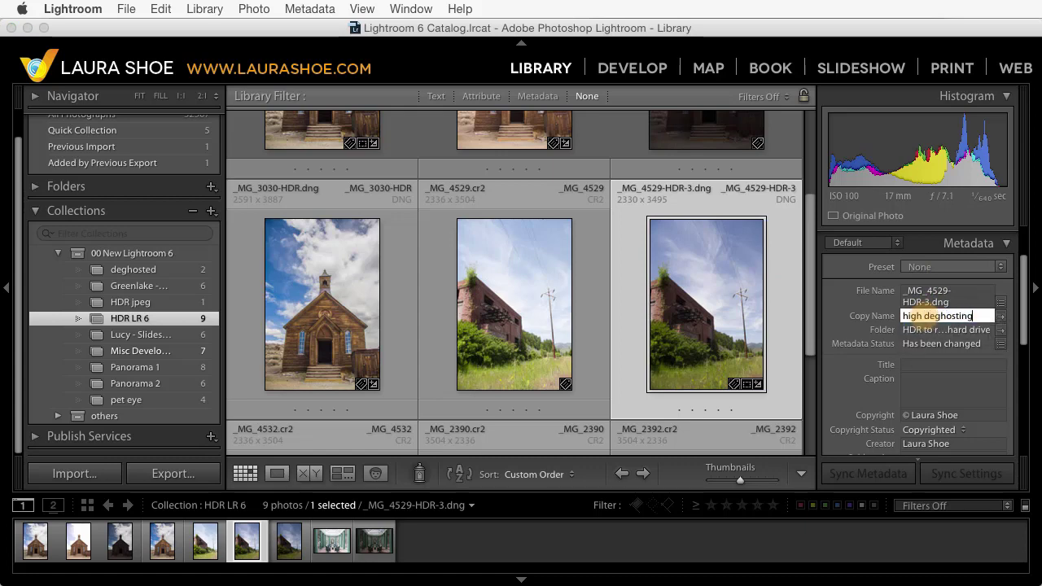
key(Return)
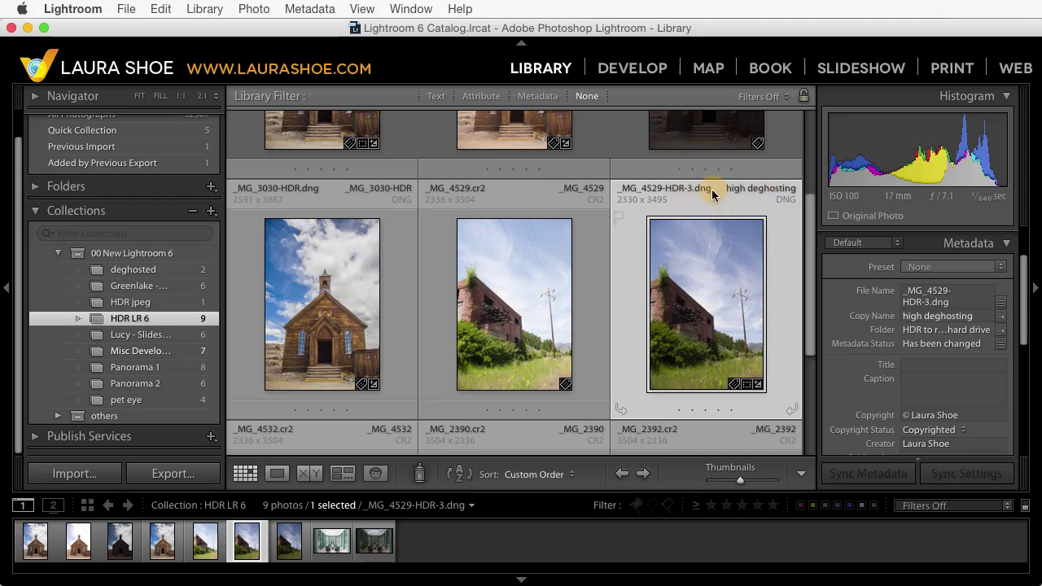
Look at the thumbnail label options without changes, then open the 'deghosted' collection.
click(774, 194)
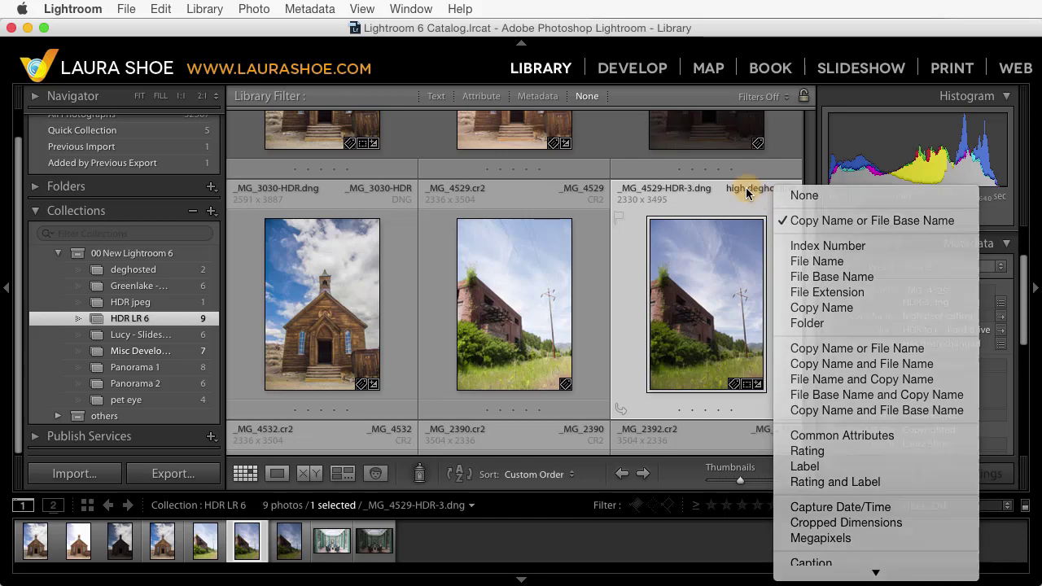
click(747, 193)
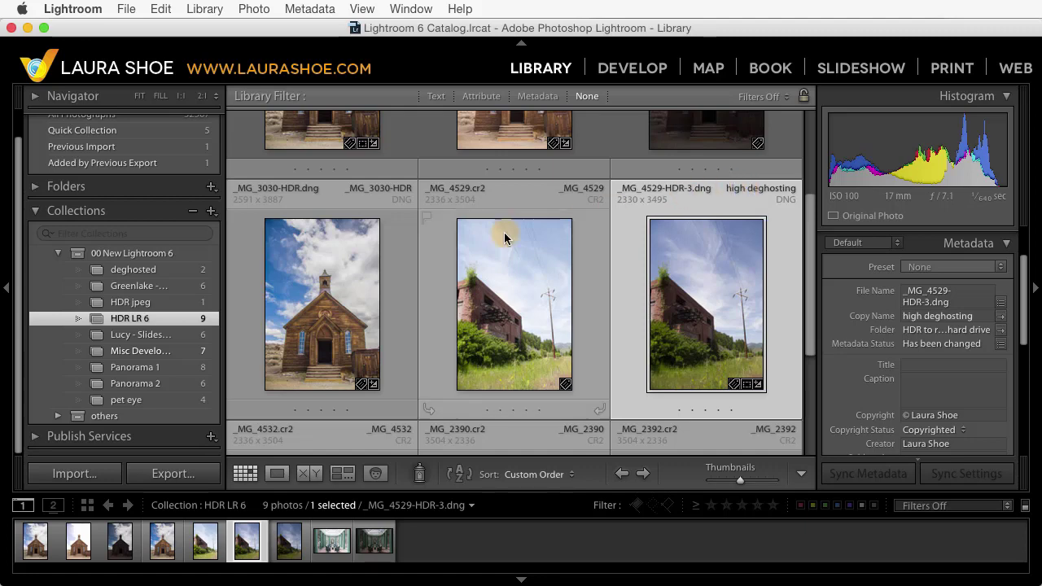
click(134, 269)
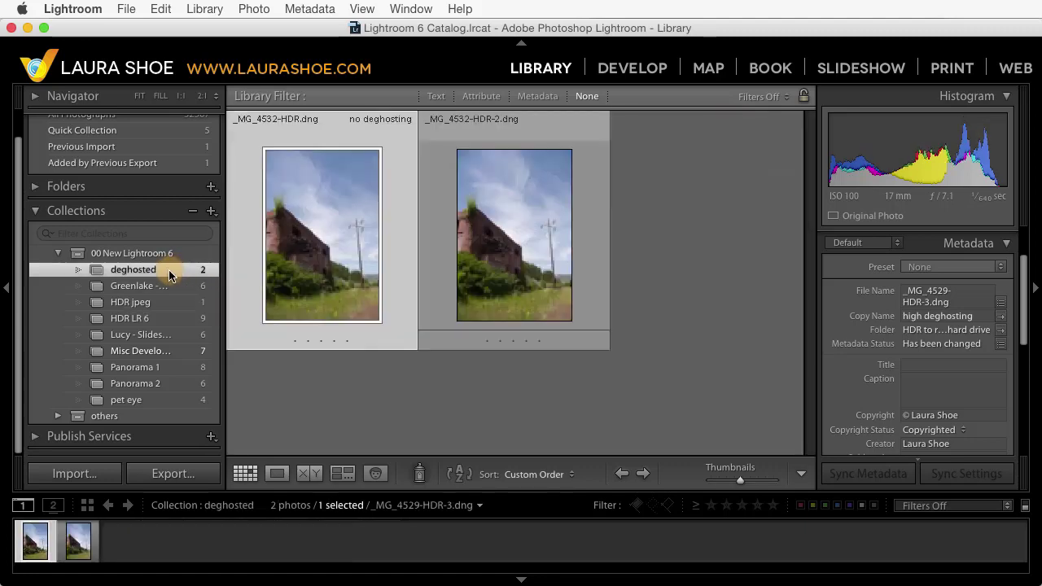
click(346, 196)
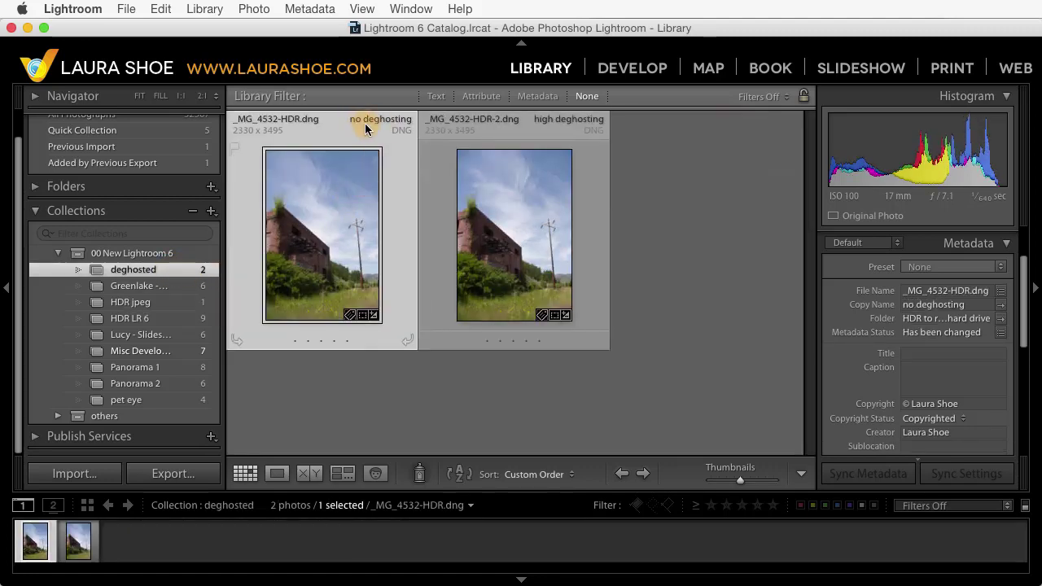
mouse_move(514, 230)
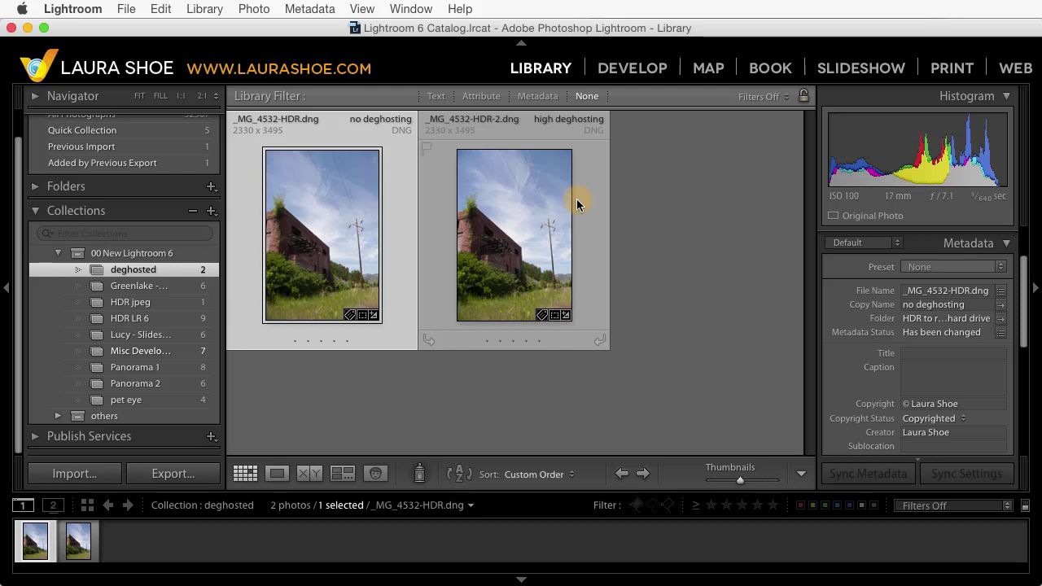
Select both HDR versions and show them side by side in Compare view.
key(ctrl+a)
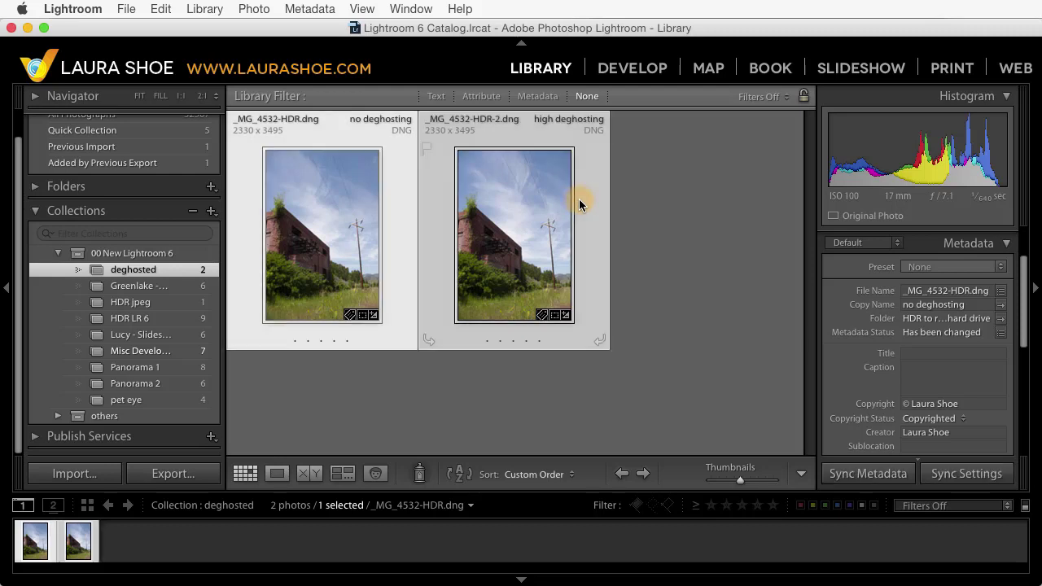
click(311, 474)
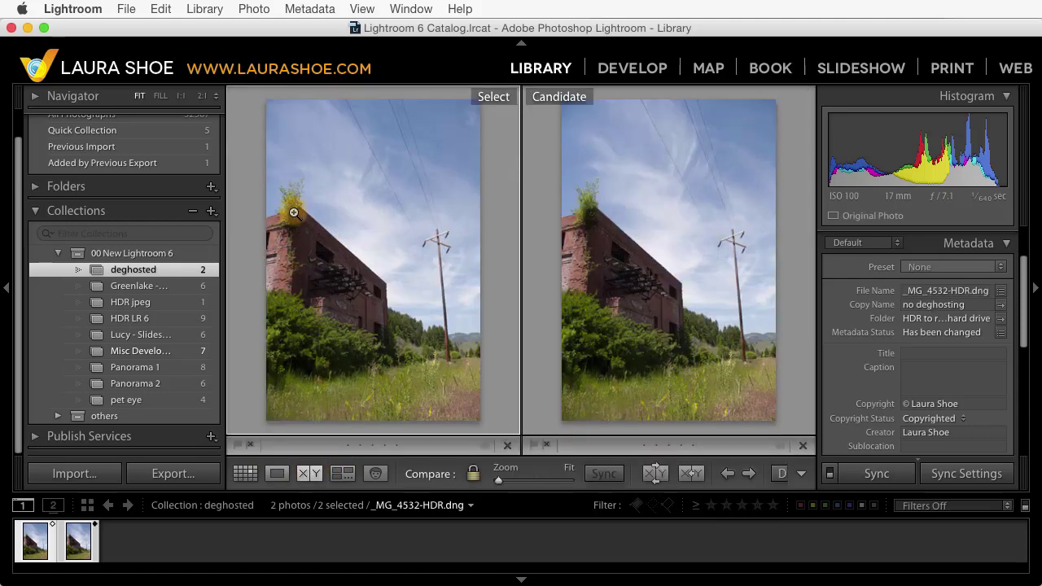
Zoom both photos to 1:1 with linked zoom, show file info, and pan to the treetop.
click(294, 213)
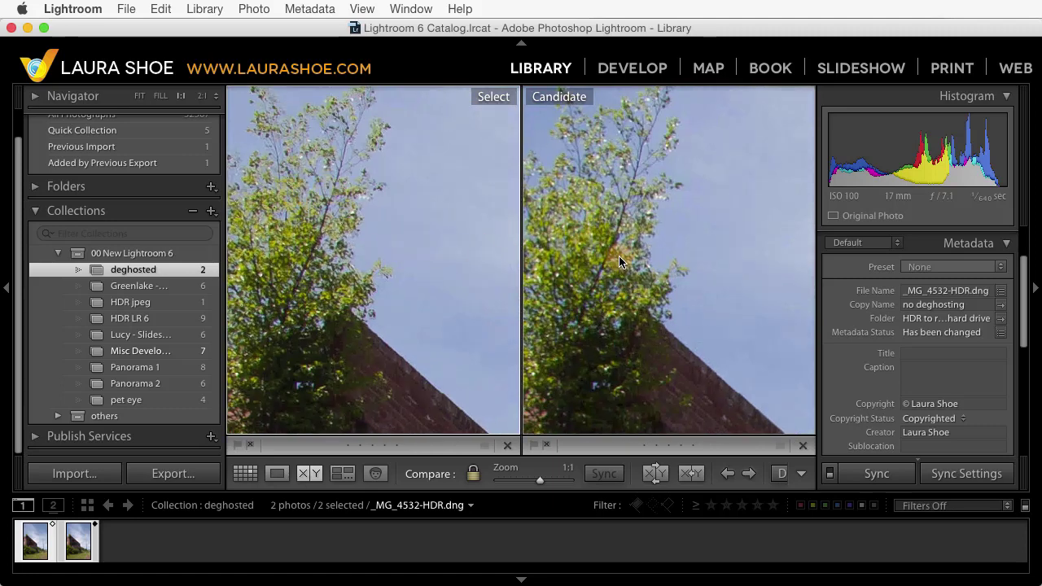
click(474, 476)
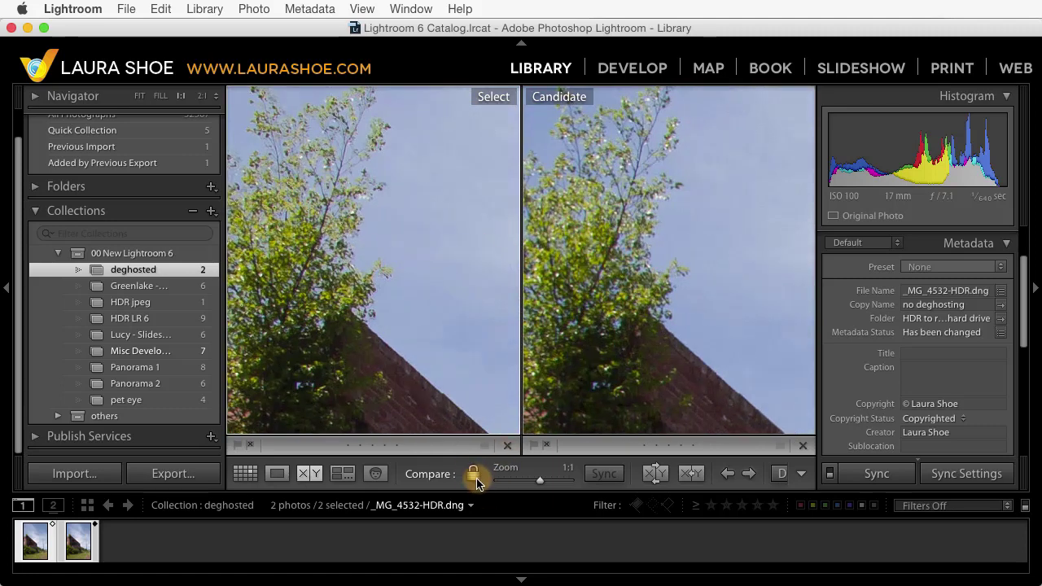
click(473, 479)
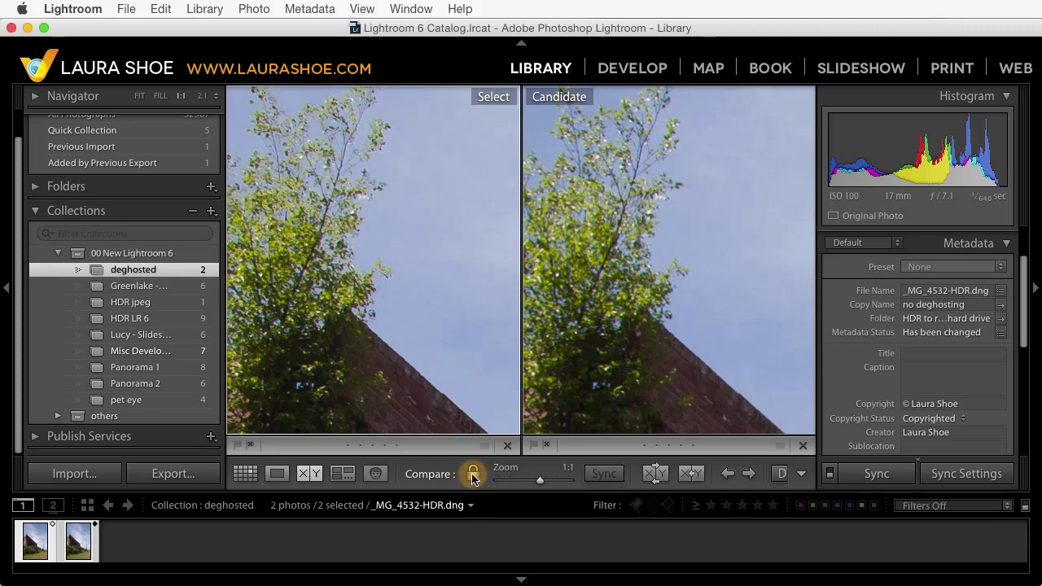
key(i)
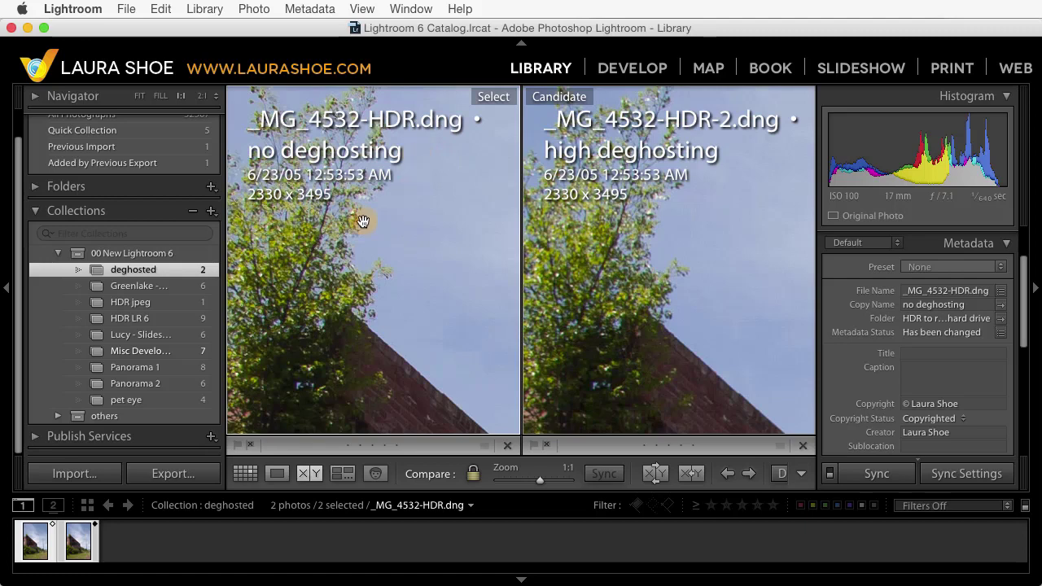
mouse_move(360, 221)
mouse_down()
mouse_move(394, 229)
mouse_move(464, 344)
mouse_up()
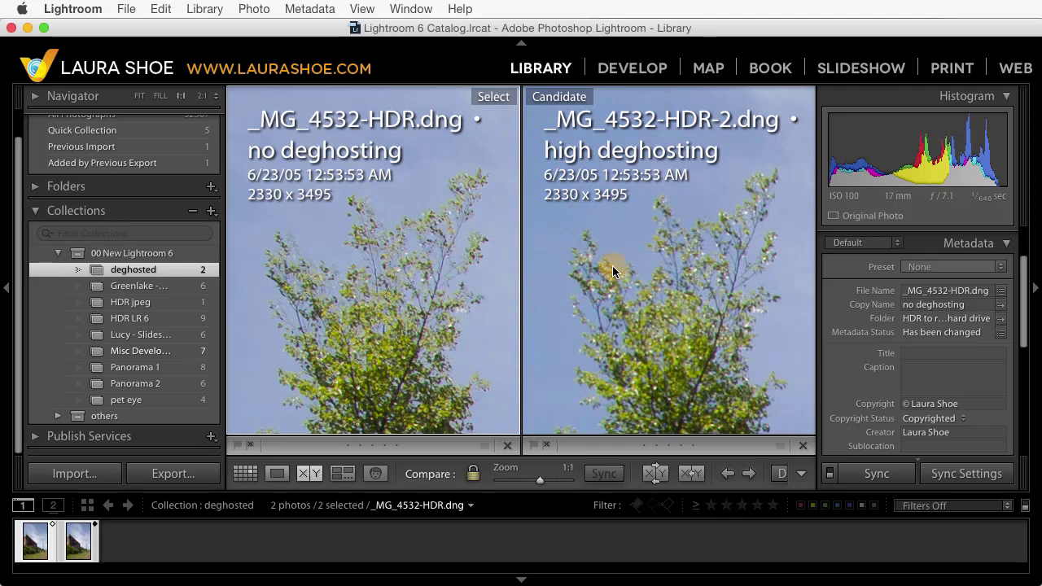
Make the high deghosting version active, zoom back to fit, and hide the info overlay.
click(612, 268)
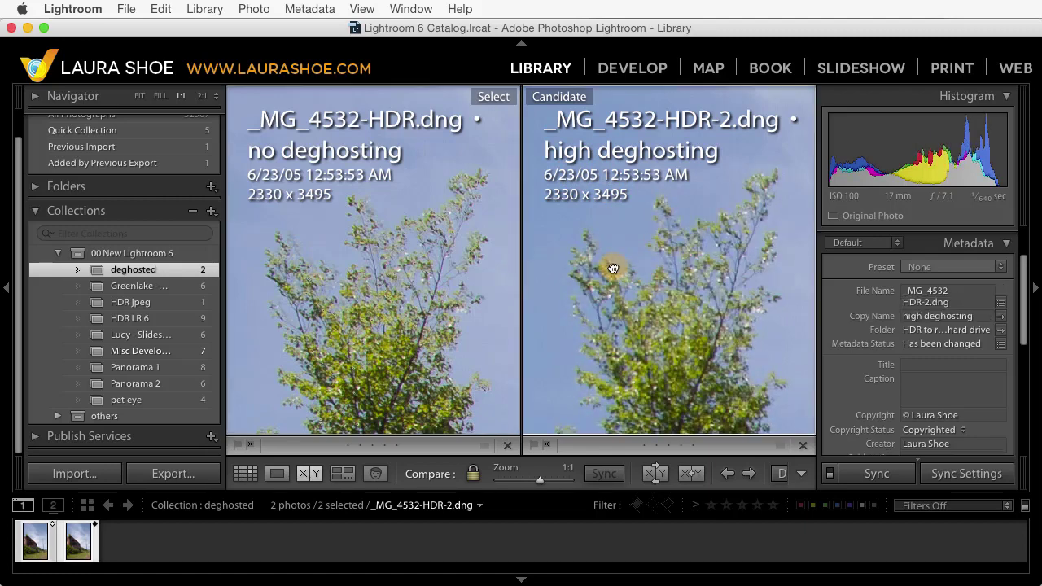
click(613, 268)
key(i)
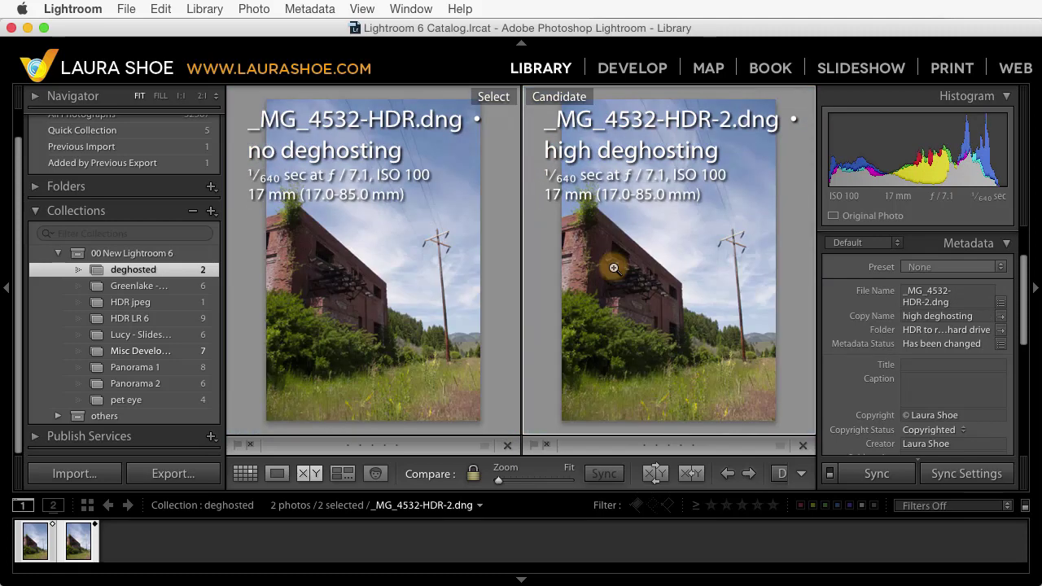
key(i)
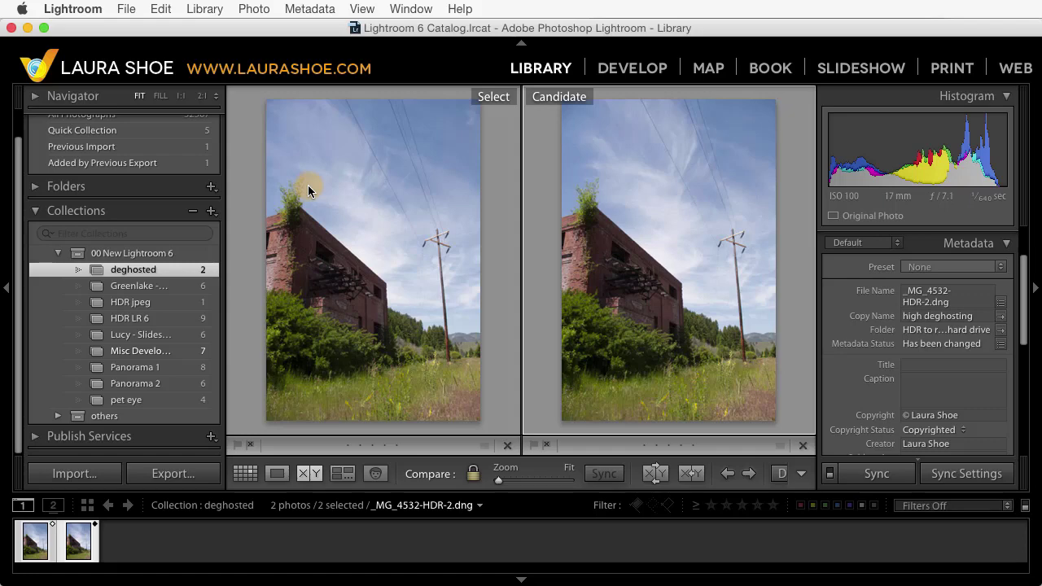
Open the HDR LR 6 collection in Grid view and select _MG_2390.cr2 and _MG_2392.cr2.
click(246, 476)
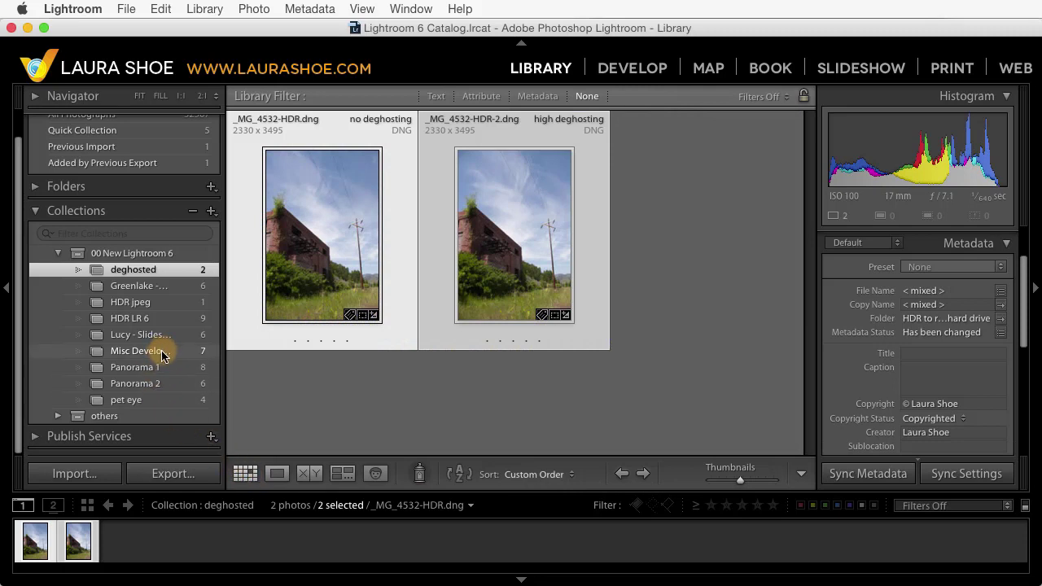
click(168, 322)
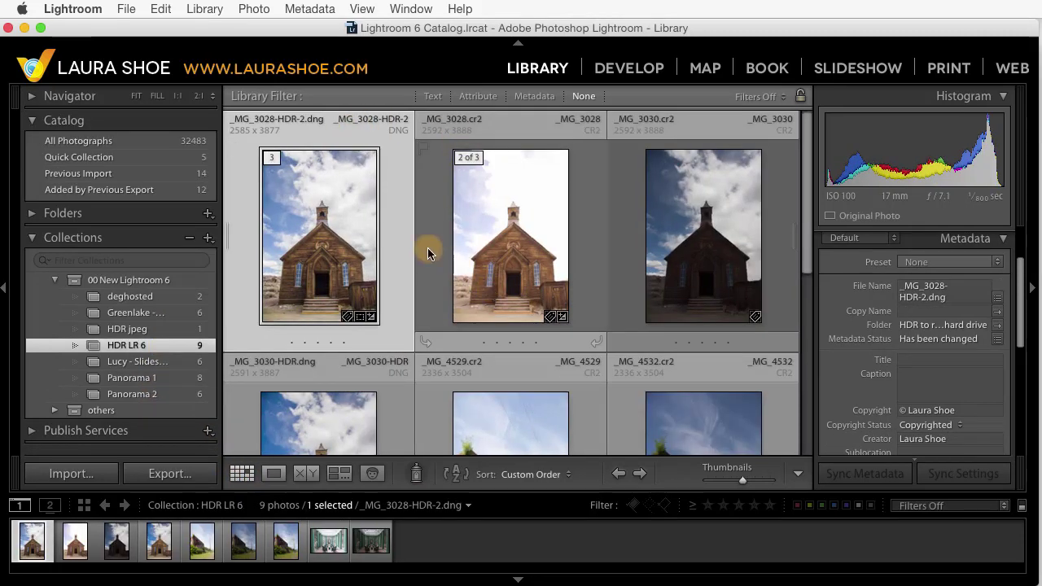
scroll(427, 247, down, 5)
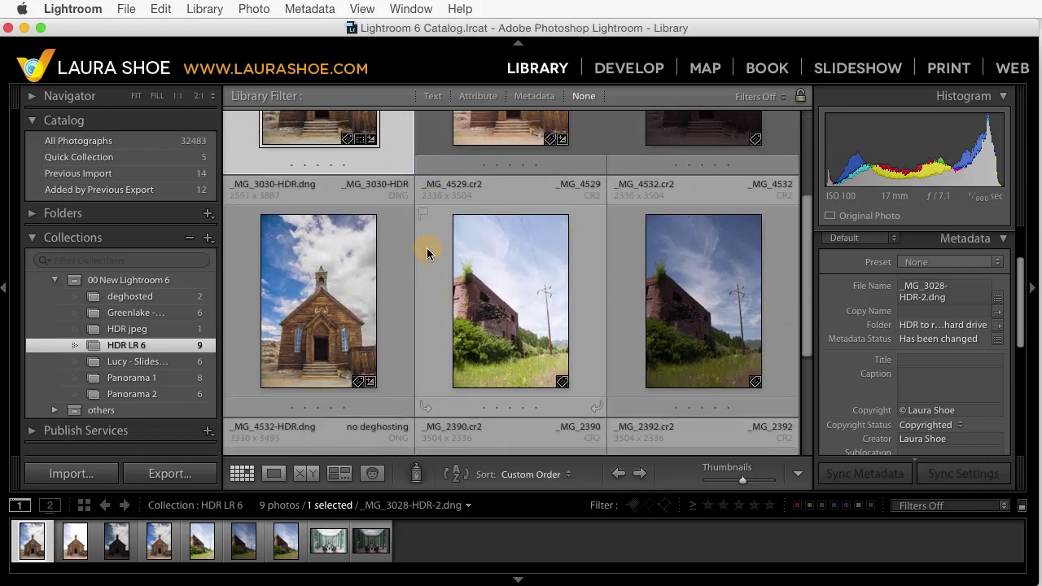
scroll(426, 248, down, 3)
scroll(426, 248, down, 3)
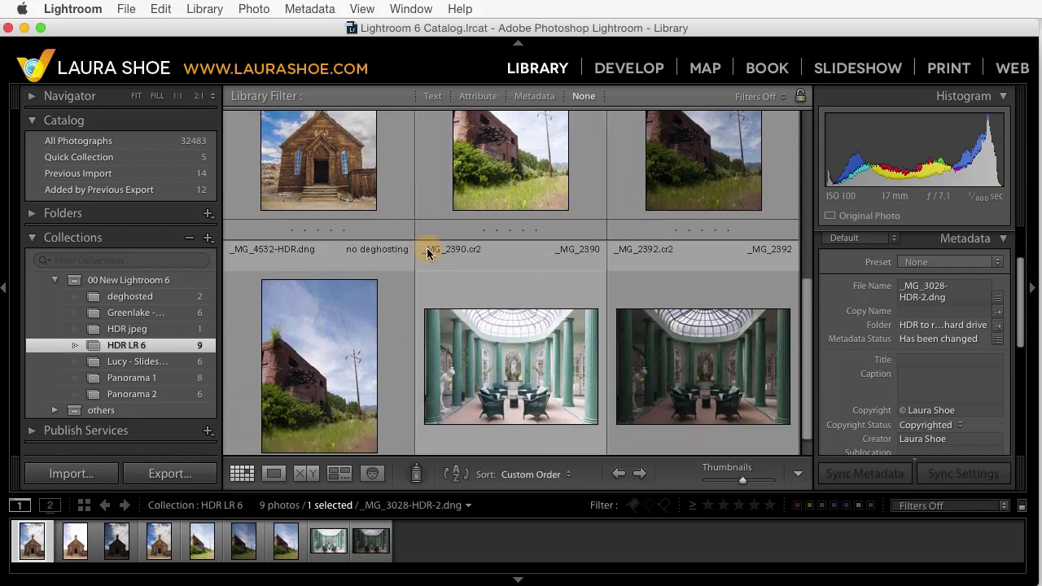
click(515, 303)
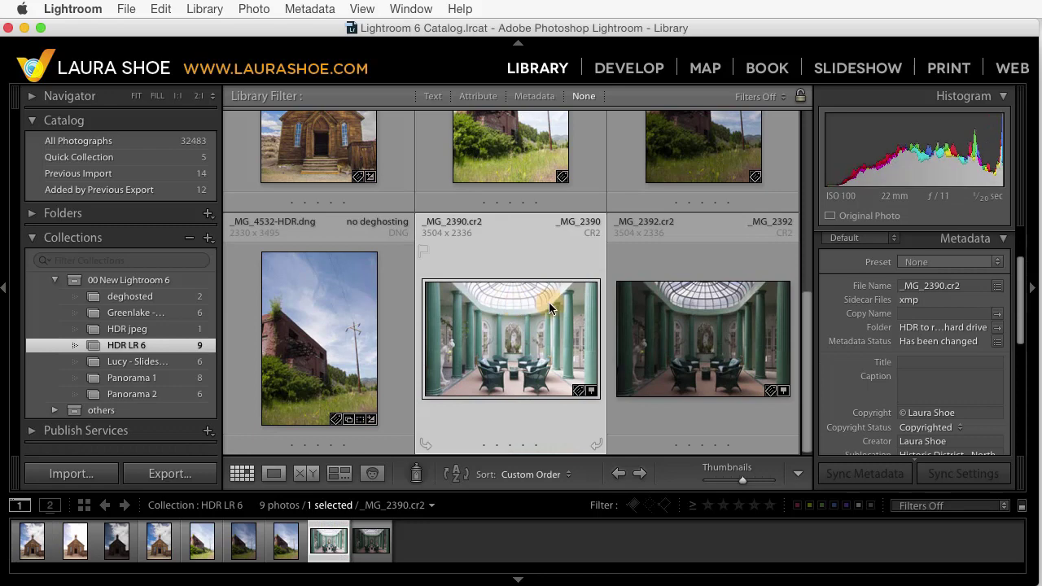
shift+click(683, 276)
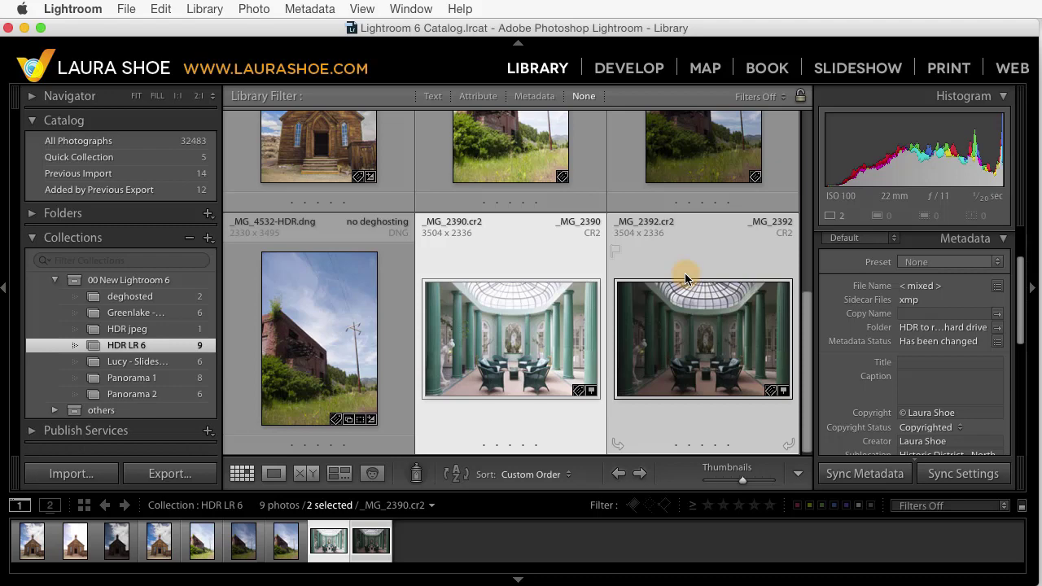
Merge the two conservatory exposures to HDR with Ctrl+Shift+H, then select only _MG_2390-HDR.dng.
key(ctrl+shift+h)
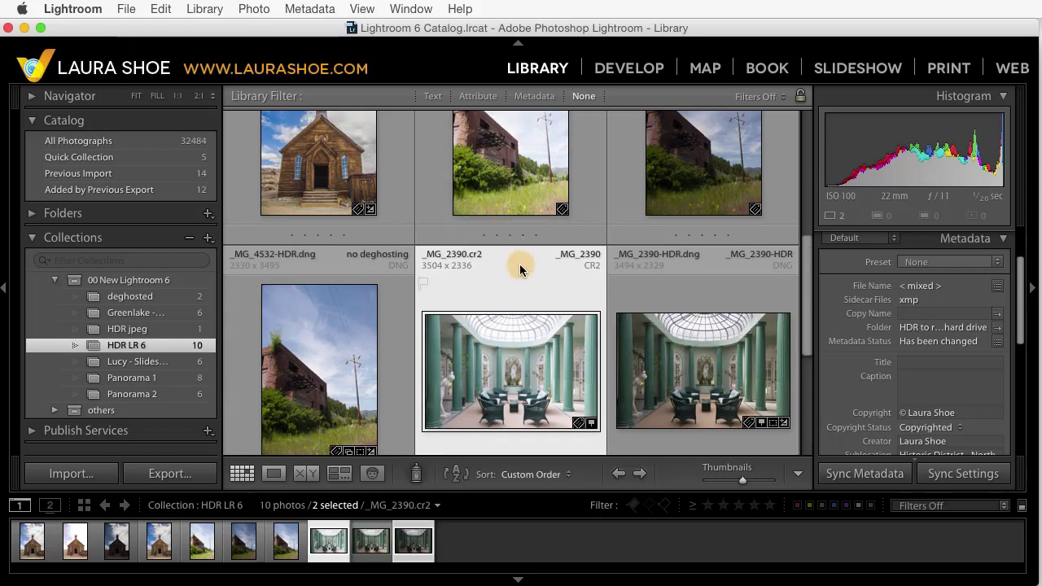
mouse_move(702, 342)
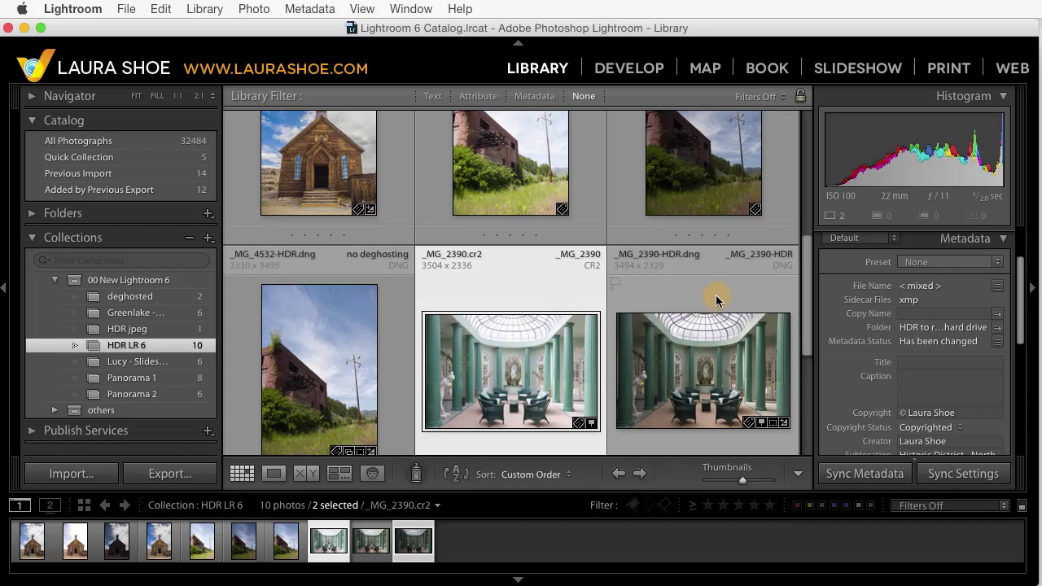
click(712, 293)
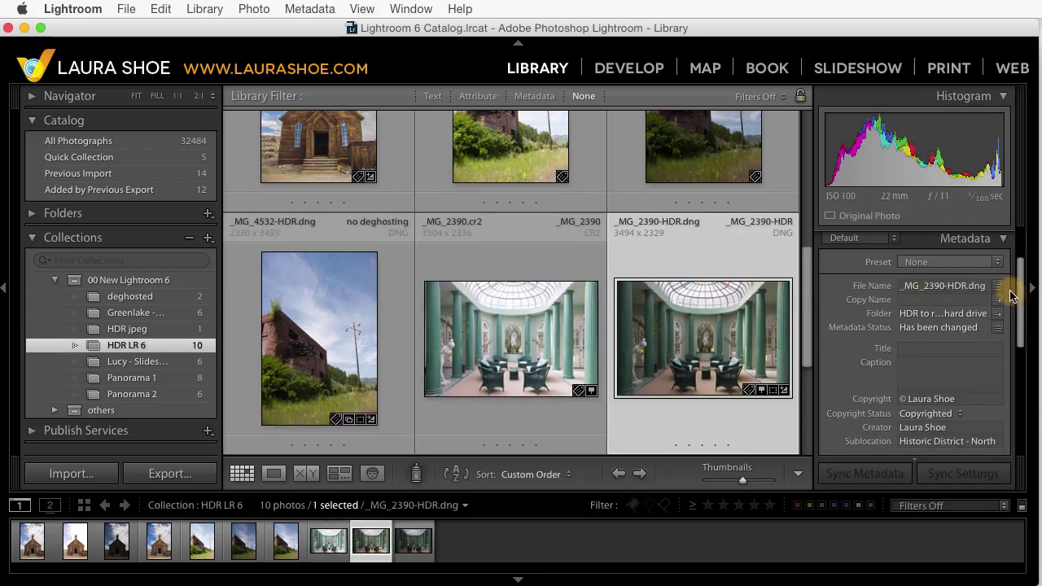
Switch the Metadata panel from Default to the DNG field set for _MG_2390-HDR.dng.
click(893, 242)
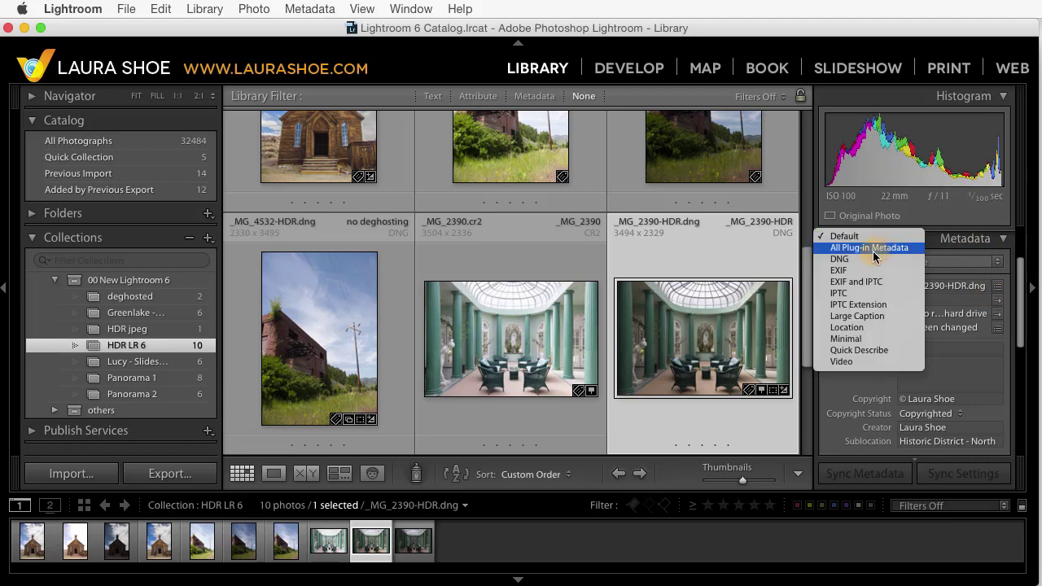
click(849, 260)
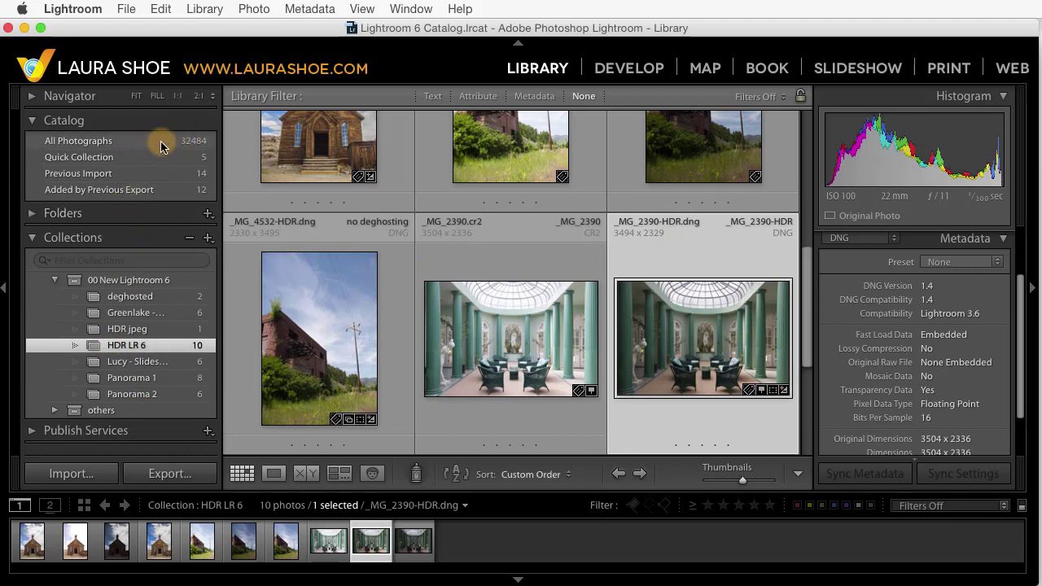
Try a Text filter on Filename containing -hdr, then clear the search text.
click(434, 99)
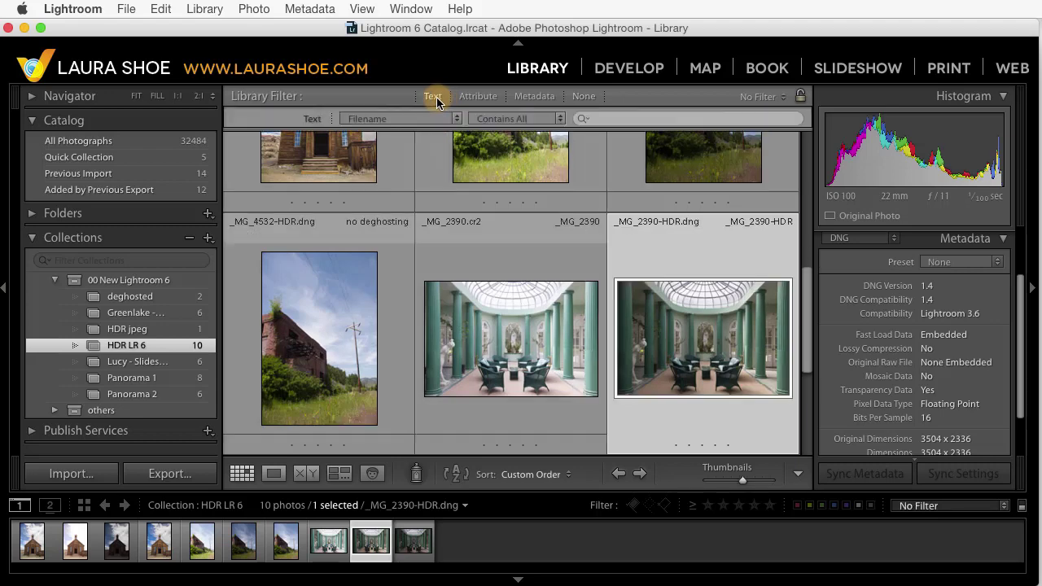
click(456, 120)
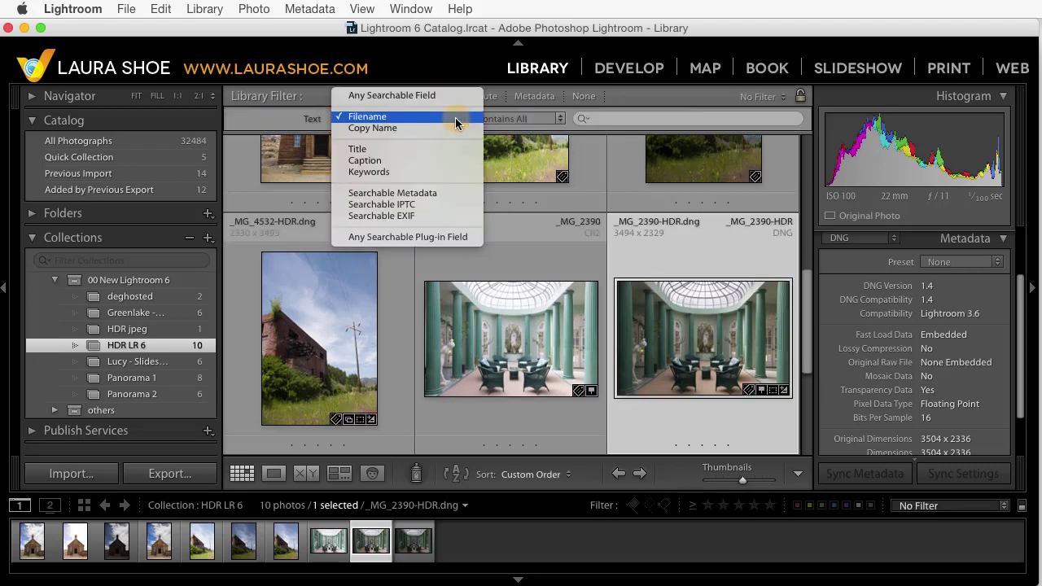
click(455, 114)
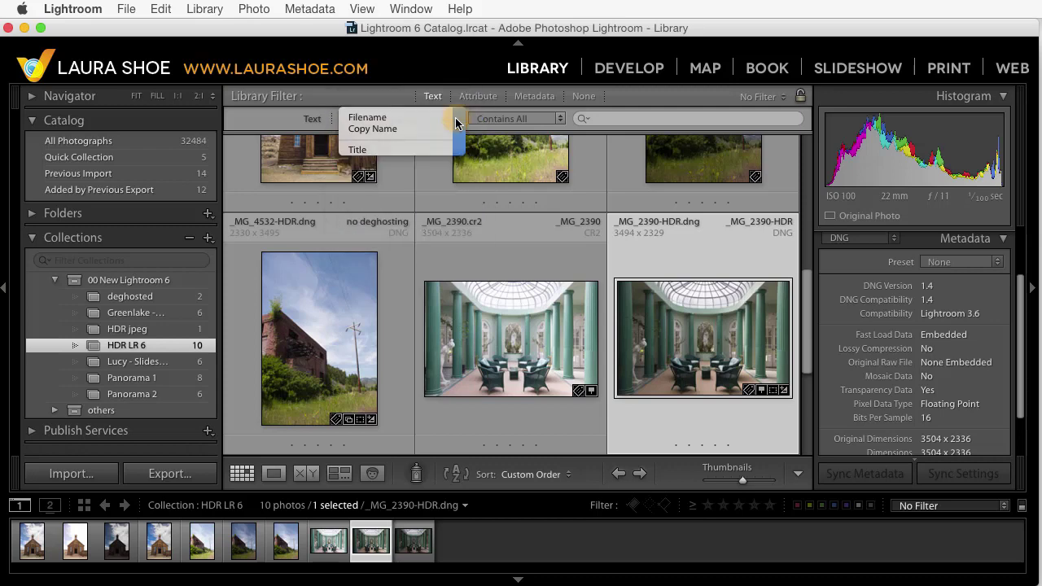
click(637, 121)
text(-hdr)
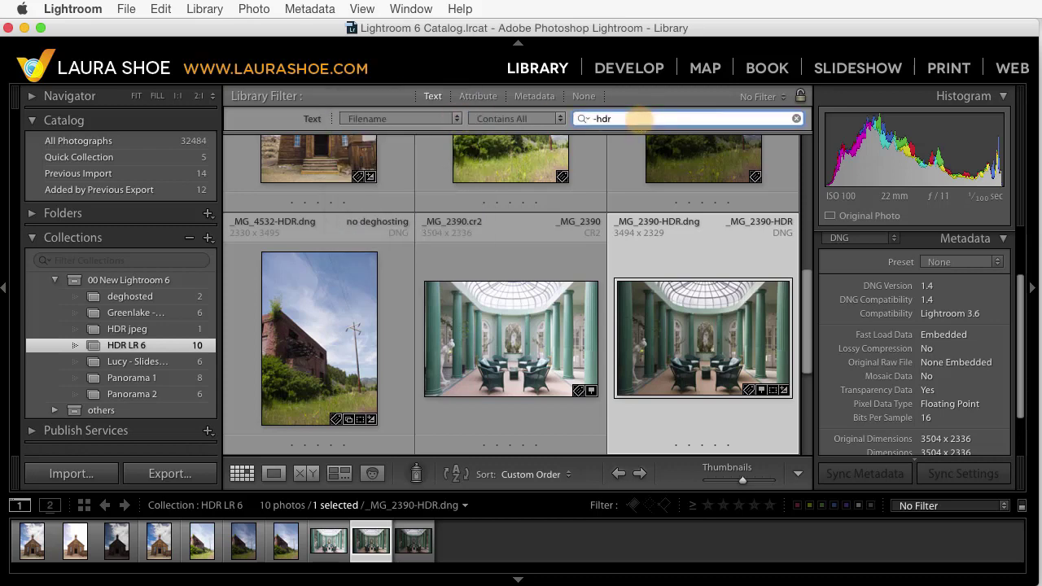
click(797, 120)
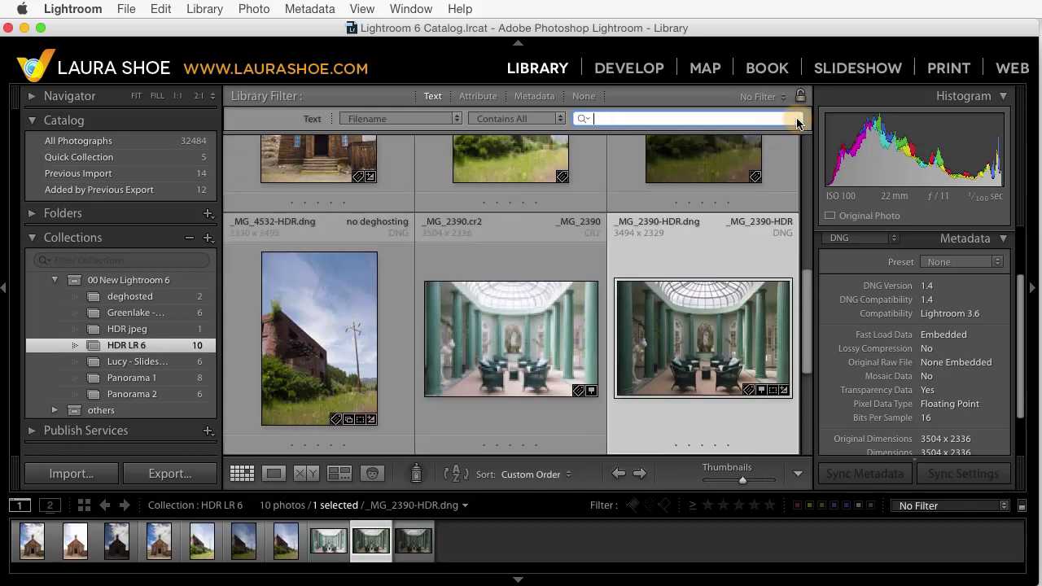
Set library filters to None, then apply the saved Lightroom HDRs filter preset.
click(583, 96)
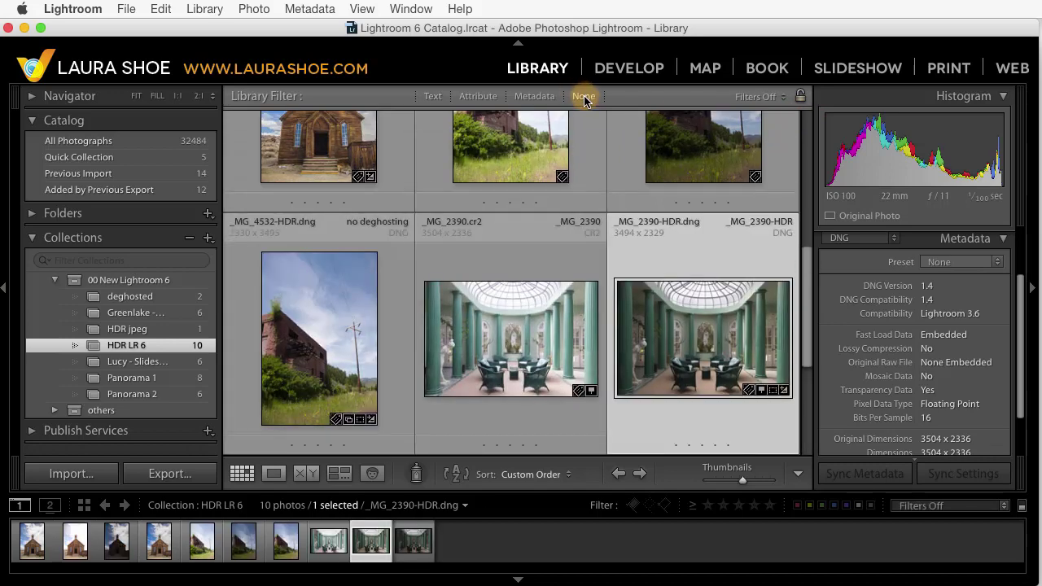
click(780, 96)
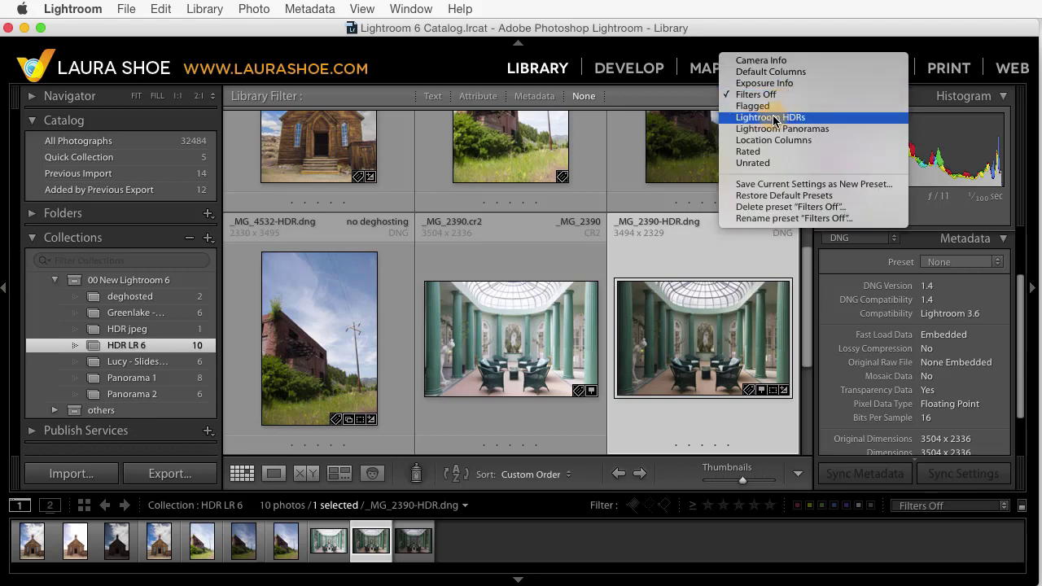
click(774, 119)
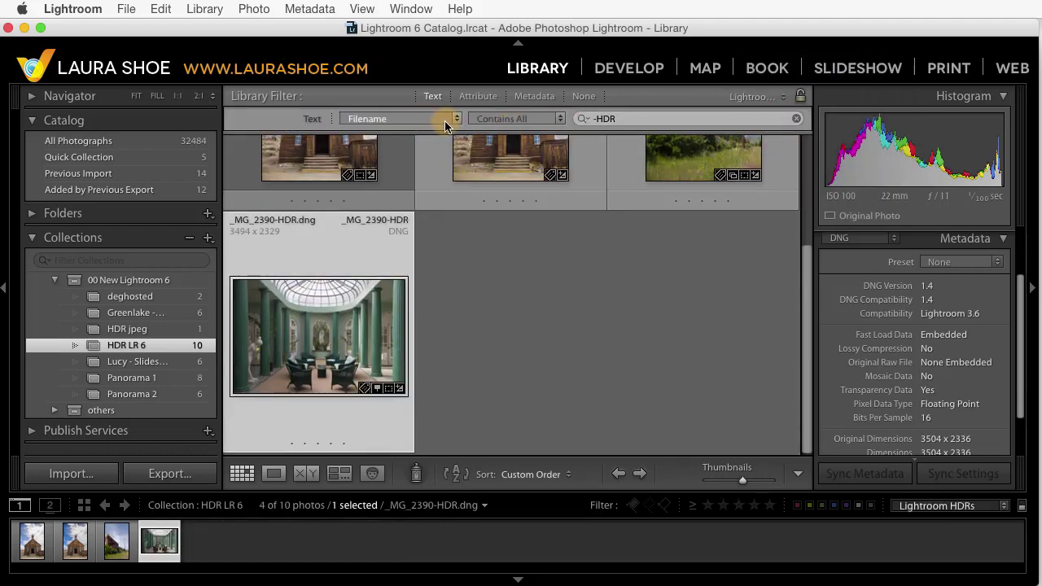